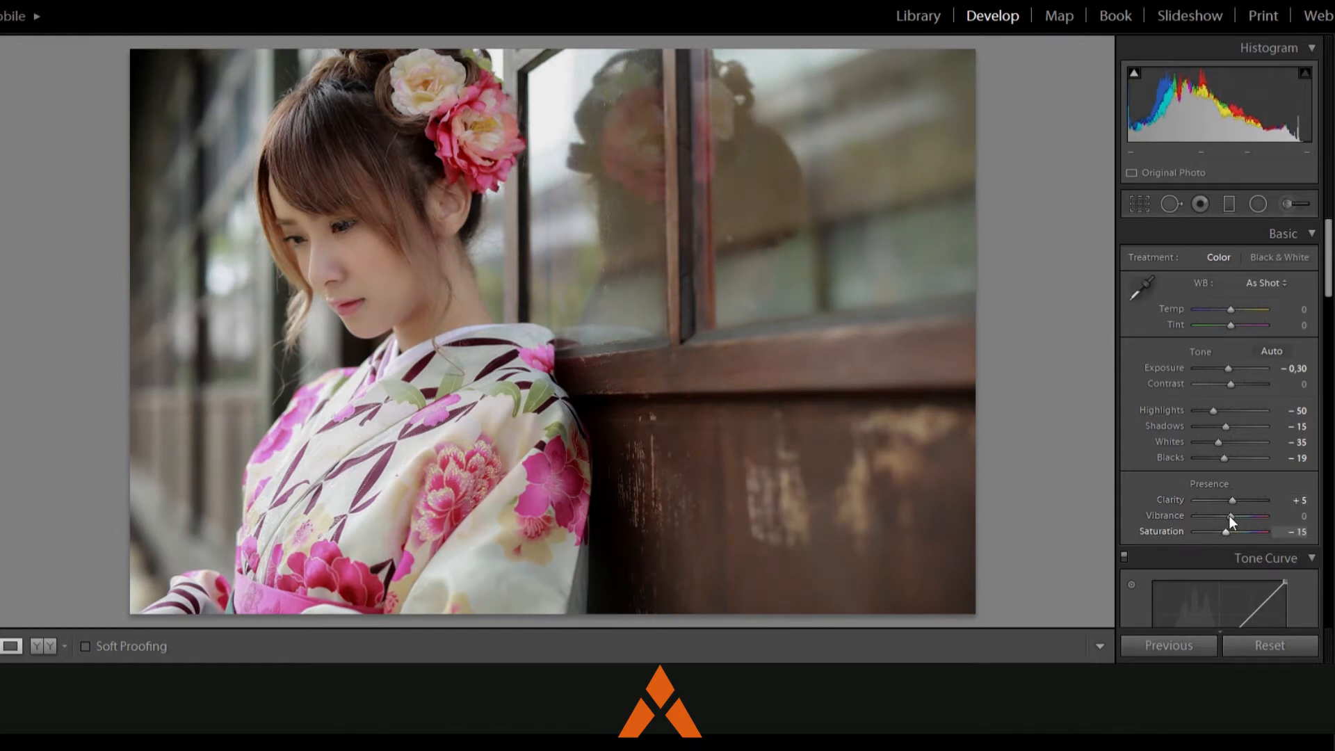
Set the photo's Saturation to -25 and its Vibrance to +65 in the Basic adjustments
{"action": "key", "text": "Down"}
{"action": "key", "text": "Down"}
{"action": "key", "text": "Down"}
{"action": "key", "text": "Down"}
{"action": "key", "text": "Down"}
{"action": "key", "text": "shift+Up"}
{"action": "key", "text": "shift+Up"}
{"action": "key", "text": "shift+Up"}
{"action": "key", "text": "Up"}
{"action": "key", "text": "Up"}
{"action": "key", "text": "Up"}
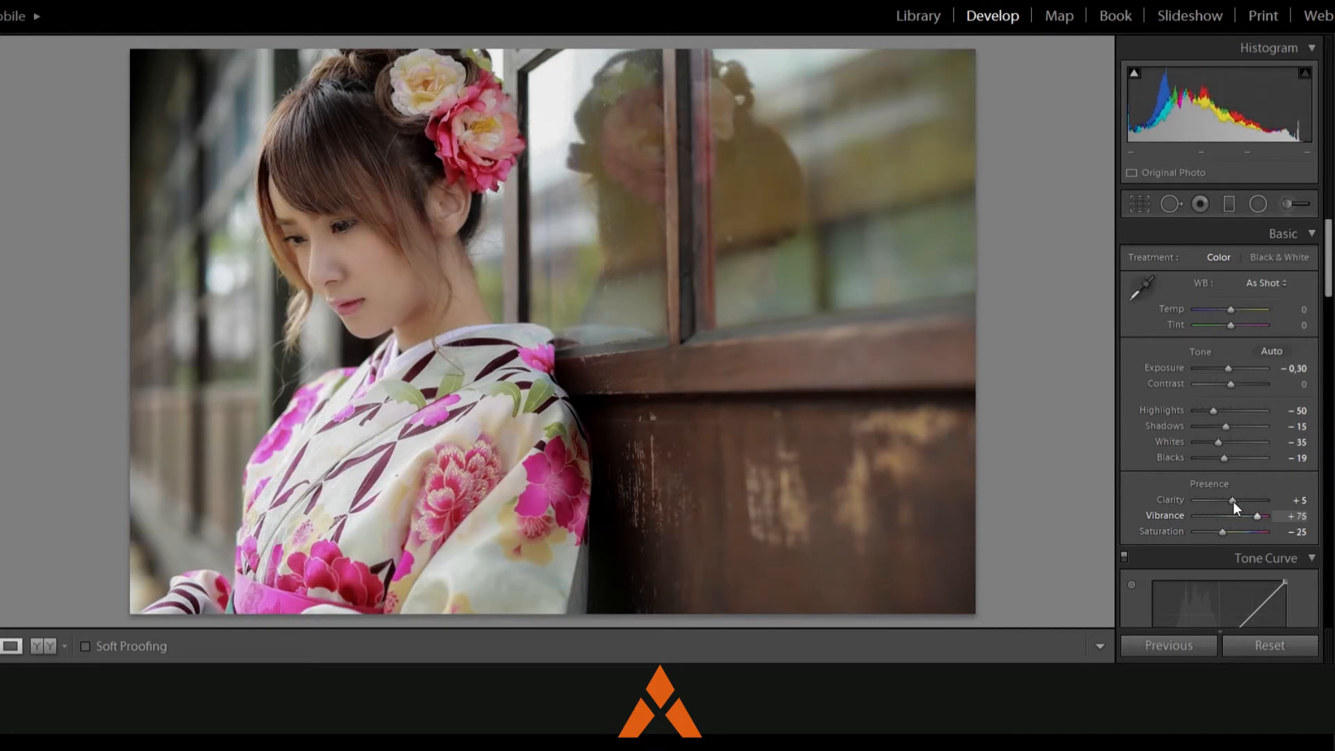
{"action": "key", "text": "Down"}
{"action": "key", "text": "Down"}
Flatten the ends of the RGB tone curve by lowering the white point to 91.8% output and raising the black point
{"action": "scroll", "coordinate": [1295, 315], "scroll_direction": "down", "scroll_amount": 5}
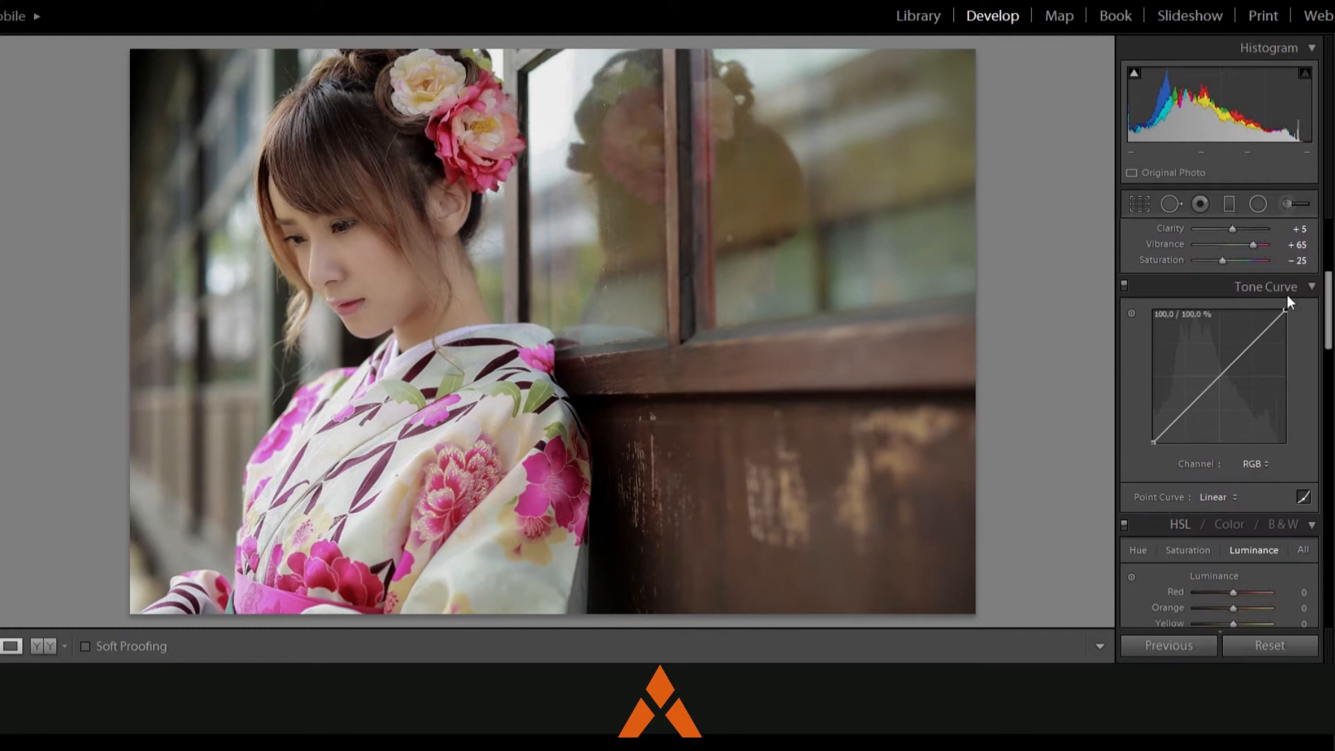
{"action": "left_click_drag", "start_coordinate": [1287, 306], "coordinate": [1285, 321]}
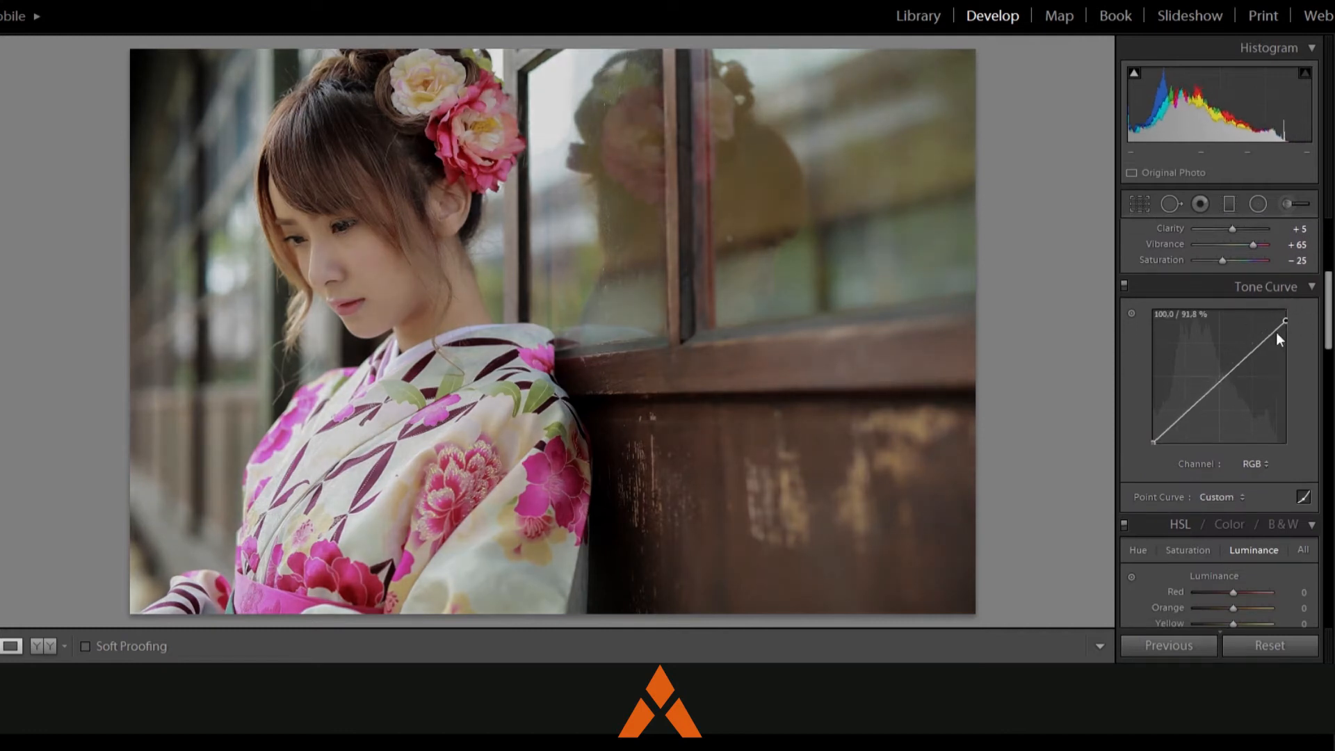
{"action": "left_click_drag", "start_coordinate": [1153, 441], "coordinate": [1154, 429]}
Bend the RGB tone curve into an S with a shadow point at 30.2 / 25.9% and a highlight point at about 73% output
{"action": "left_click_drag", "start_coordinate": [1195, 389], "coordinate": [1193, 406]}
{"action": "left_click_drag", "start_coordinate": [1251, 348], "coordinate": [1244, 345]}
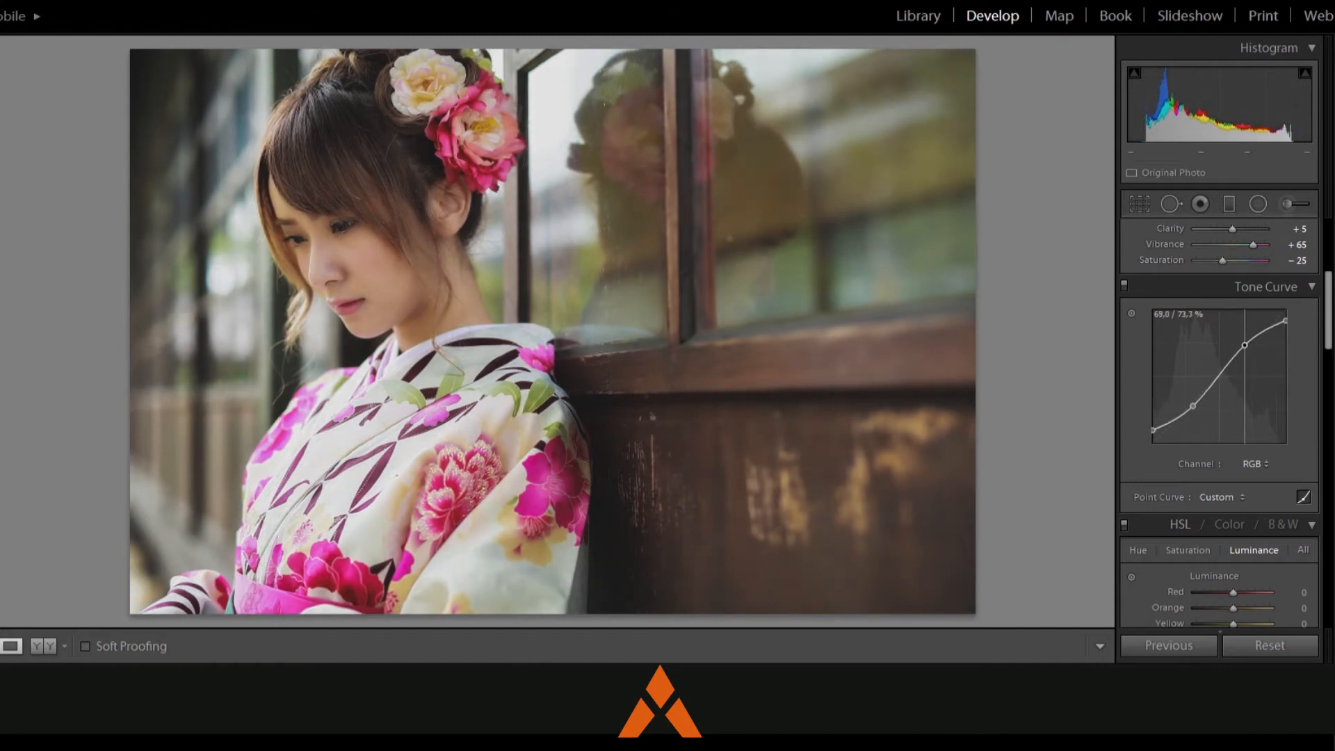
{"action": "left_click_drag", "start_coordinate": [1193, 407], "coordinate": [1192, 408]}
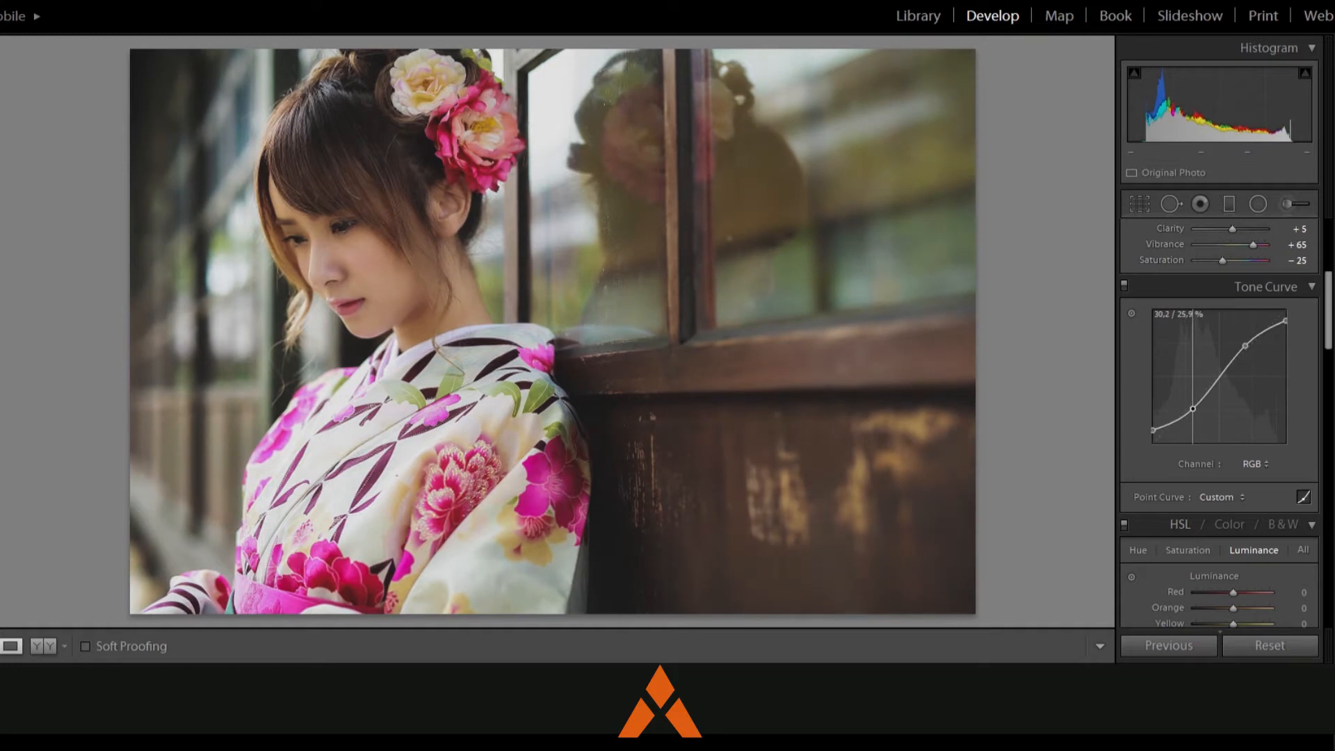
Set the HSL saturation to -9 for Red, -13 for Orange, -64 for Yellow and -49 for Green
{"action": "left_click_drag", "start_coordinate": [1329, 307], "coordinate": [1329, 338]}
{"action": "left_click", "coordinate": [1188, 398]}
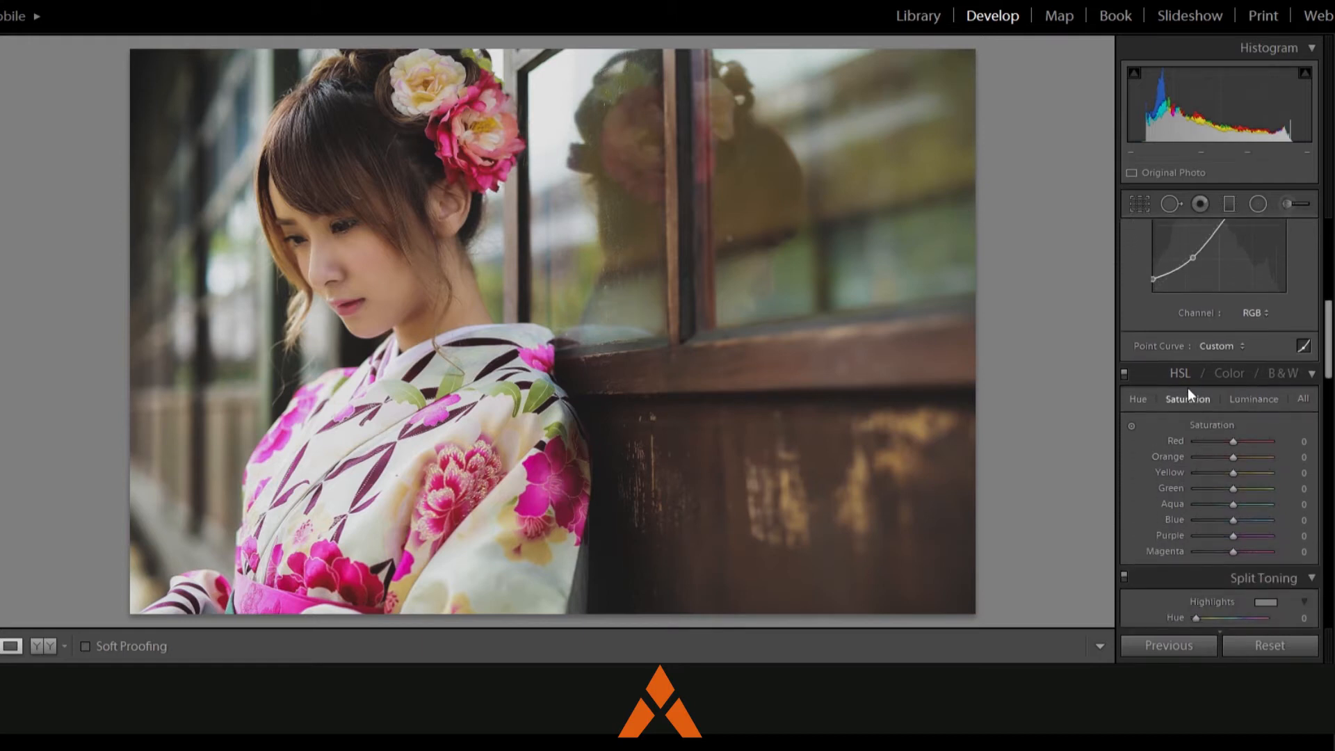
{"action": "left_click_drag", "start_coordinate": [1227, 424], "coordinate": [1225, 431]}
{"action": "left_click_drag", "start_coordinate": [1233, 444], "coordinate": [1213, 475]}
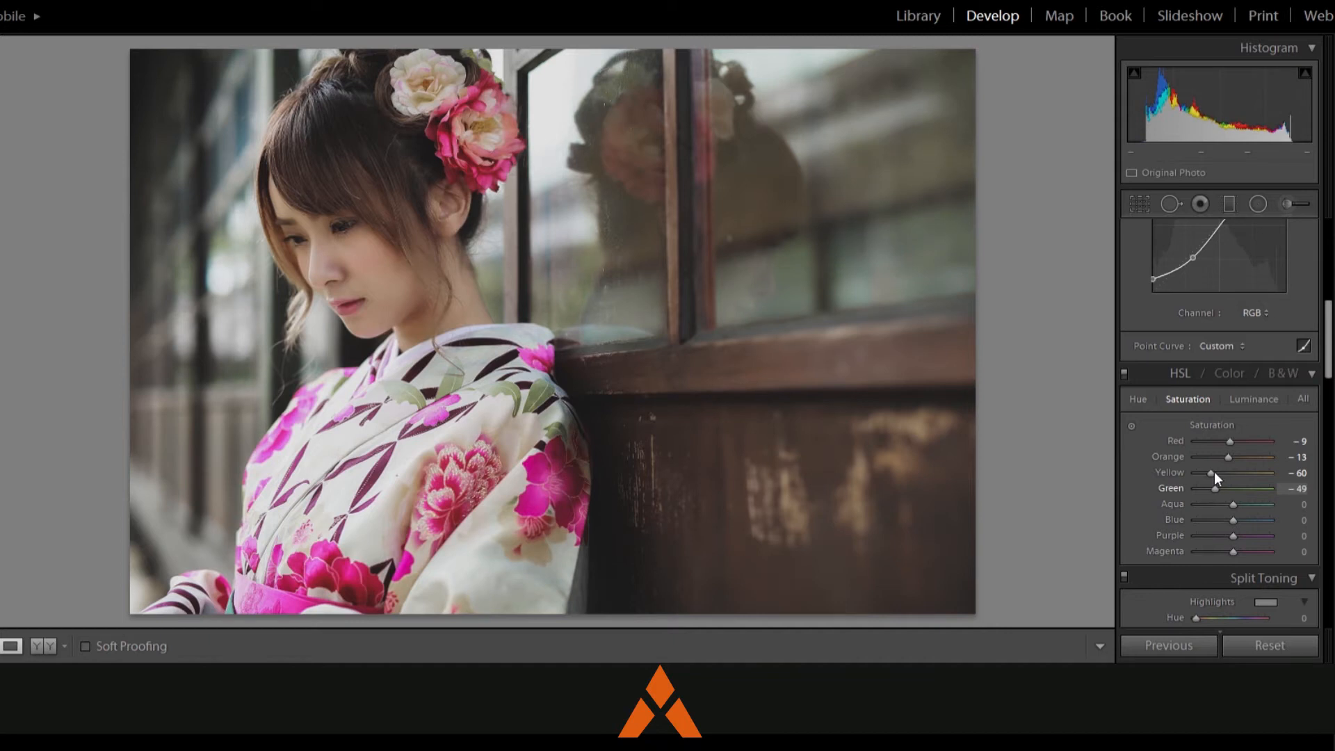
{"action": "left_click_drag", "start_coordinate": [1215, 472], "coordinate": [1214, 471]}
Set the HSL luminance to -20 for Red, -10 for Orange and -60 for Yellow
{"action": "left_click", "coordinate": [1247, 395]}
{"action": "left_click_drag", "start_coordinate": [1233, 424], "coordinate": [1227, 425]}
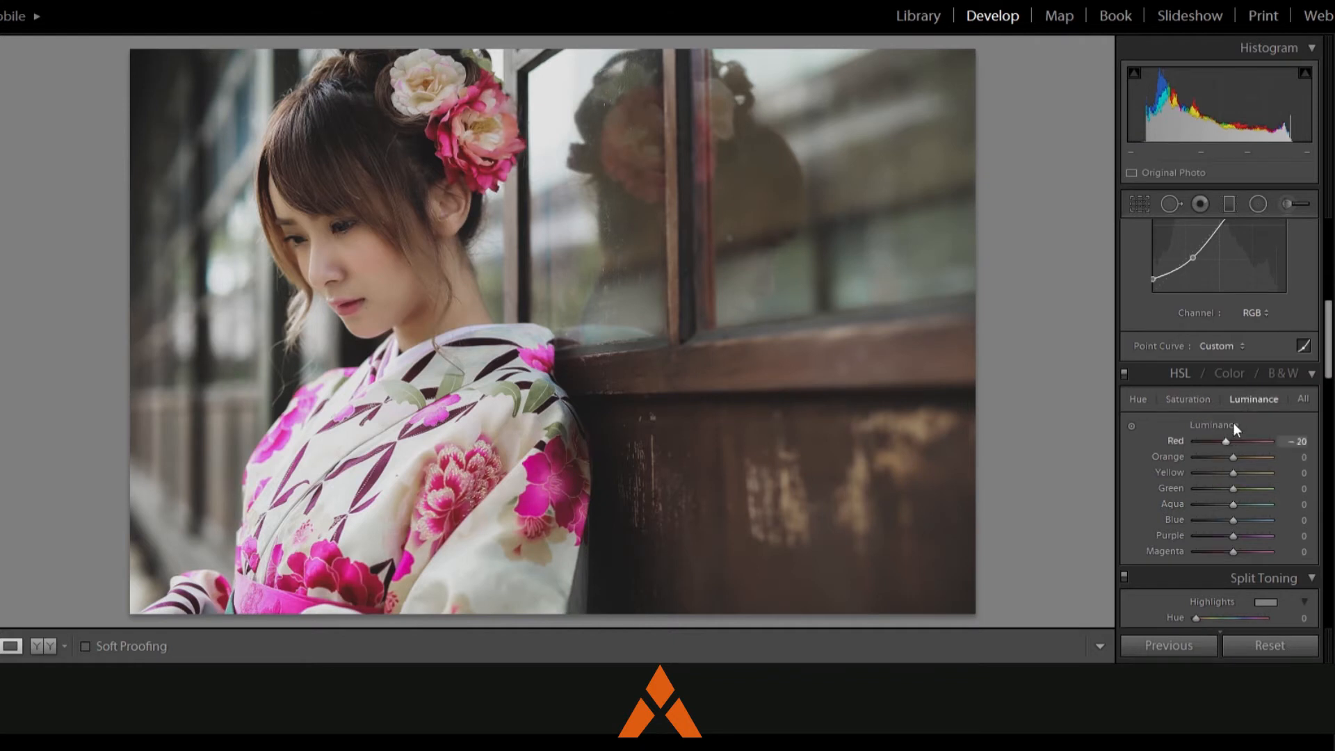
{"action": "left_click_drag", "start_coordinate": [1233, 456], "coordinate": [1229, 457]}
{"action": "key", "text": "Down"}
{"action": "key", "text": "Down"}
{"action": "key", "text": "Down"}
{"action": "key", "text": "Down"}
{"action": "key", "text": "Down"}
{"action": "key", "text": "Down"}
{"action": "key", "text": "Down"}
{"action": "key", "text": "Down"}
{"action": "key", "text": "Down"}
{"action": "key", "text": "Down"}
{"action": "key", "text": "Down"}
{"action": "key", "text": "Down"}
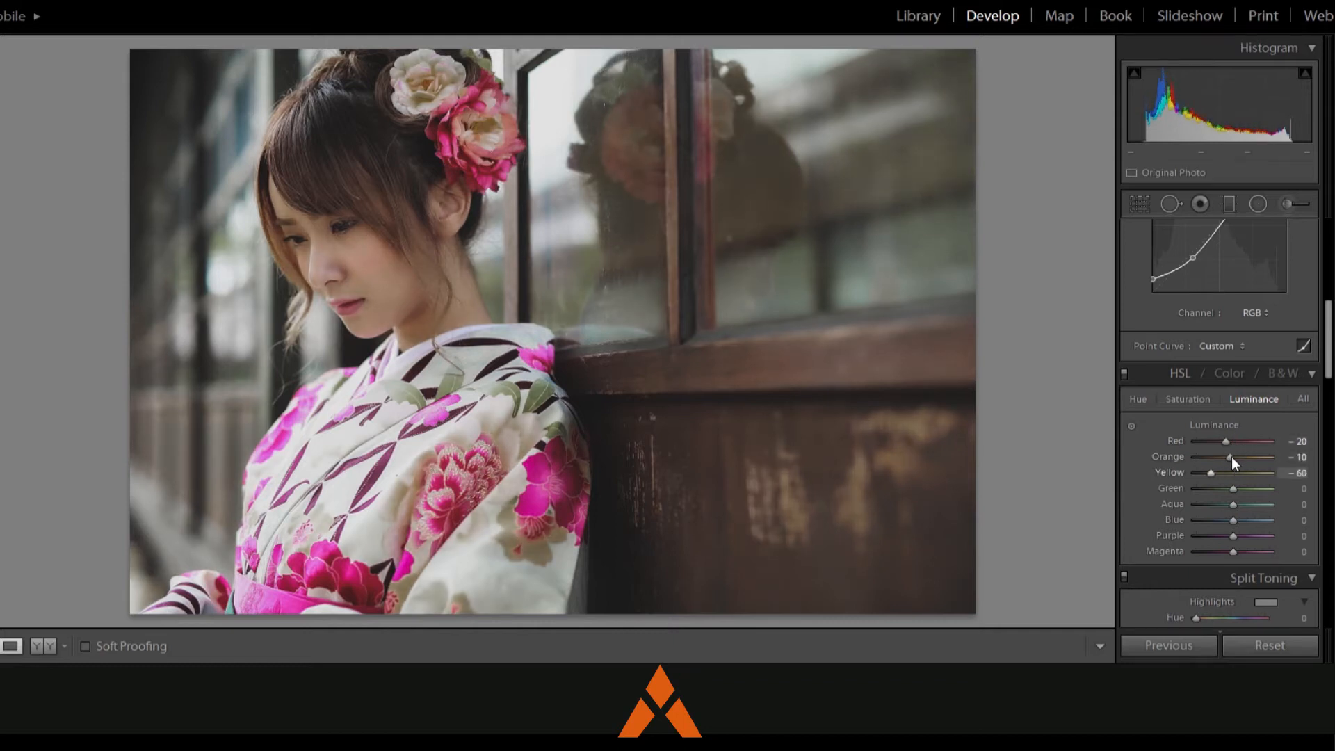
Set the HSL luminance to -55 for Green and -30 for Blue
{"action": "key", "text": "Down"}
{"action": "key", "text": "Down"}
{"action": "key", "text": "Down"}
{"action": "key", "text": "Down"}
{"action": "key", "text": "Down"}
{"action": "key", "text": "Down"}
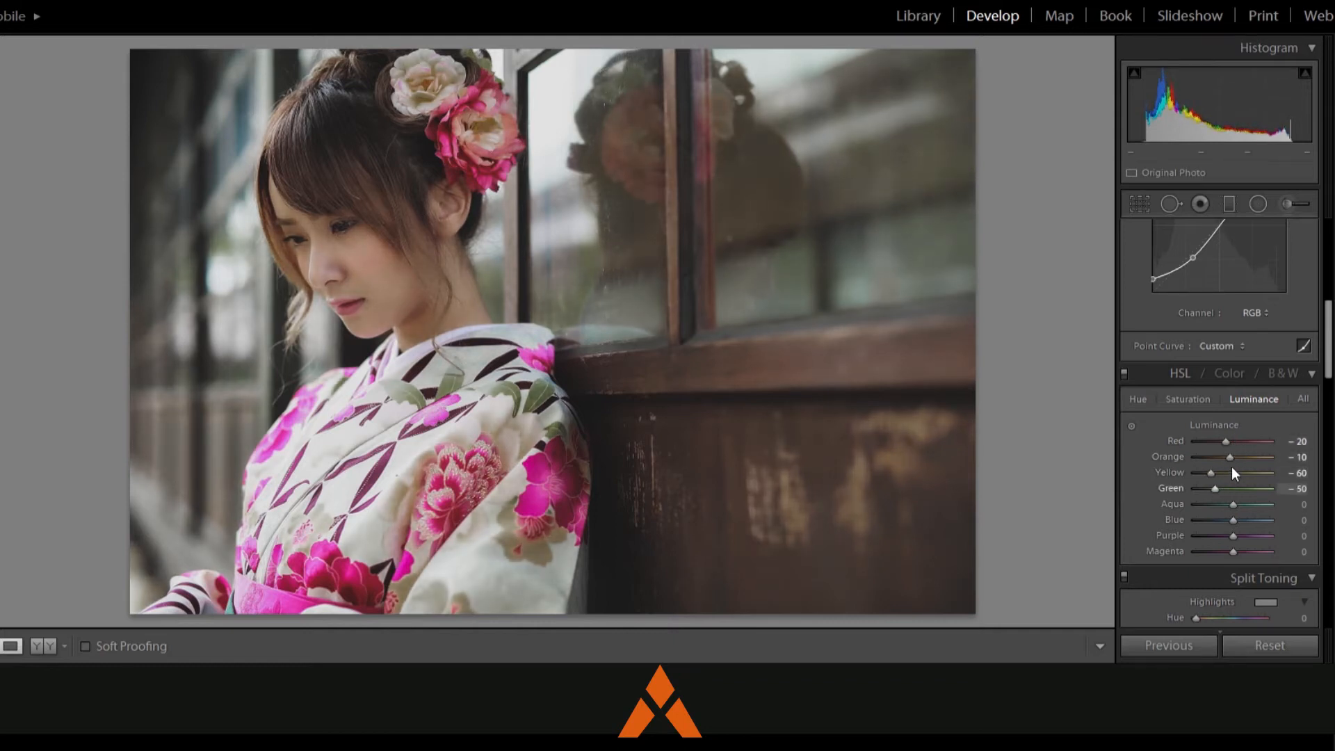
{"action": "key", "text": "Down"}
{"action": "key", "text": "Down"}
{"action": "key", "text": "Down"}
{"action": "key", "text": "Down"}
{"action": "key", "text": "Down"}
{"action": "key", "text": "Up"}
Tint the shadows with split toning, using a hue of 85 and a saturation of 10
{"action": "scroll", "coordinate": [1328, 362], "scroll_direction": "down", "scroll_amount": 3}
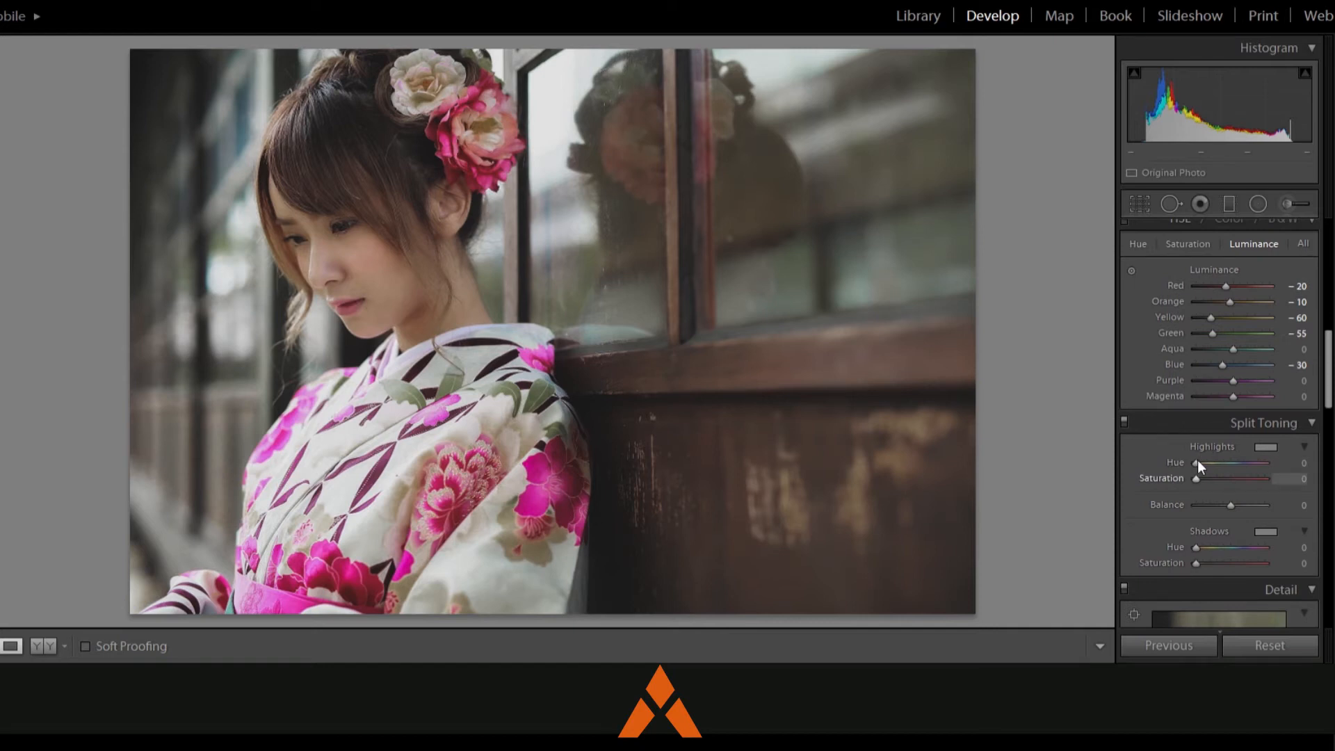
{"action": "key", "text": "Up"}
{"action": "key", "text": "Up"}
{"action": "key", "text": "Up"}
{"action": "key", "text": "Up"}
{"action": "key", "text": "Up"}
{"action": "key", "text": "Up"}
{"action": "key", "text": "Up"}
{"action": "key", "text": "Up"}
{"action": "key", "text": "Up"}
{"action": "key", "text": "Up"}
{"action": "key", "text": "Up"}
{"action": "key", "text": "Up"}
{"action": "key", "text": "Up"}
{"action": "key", "text": "Up"}
{"action": "key", "text": "Up"}
{"action": "key", "text": "Up"}
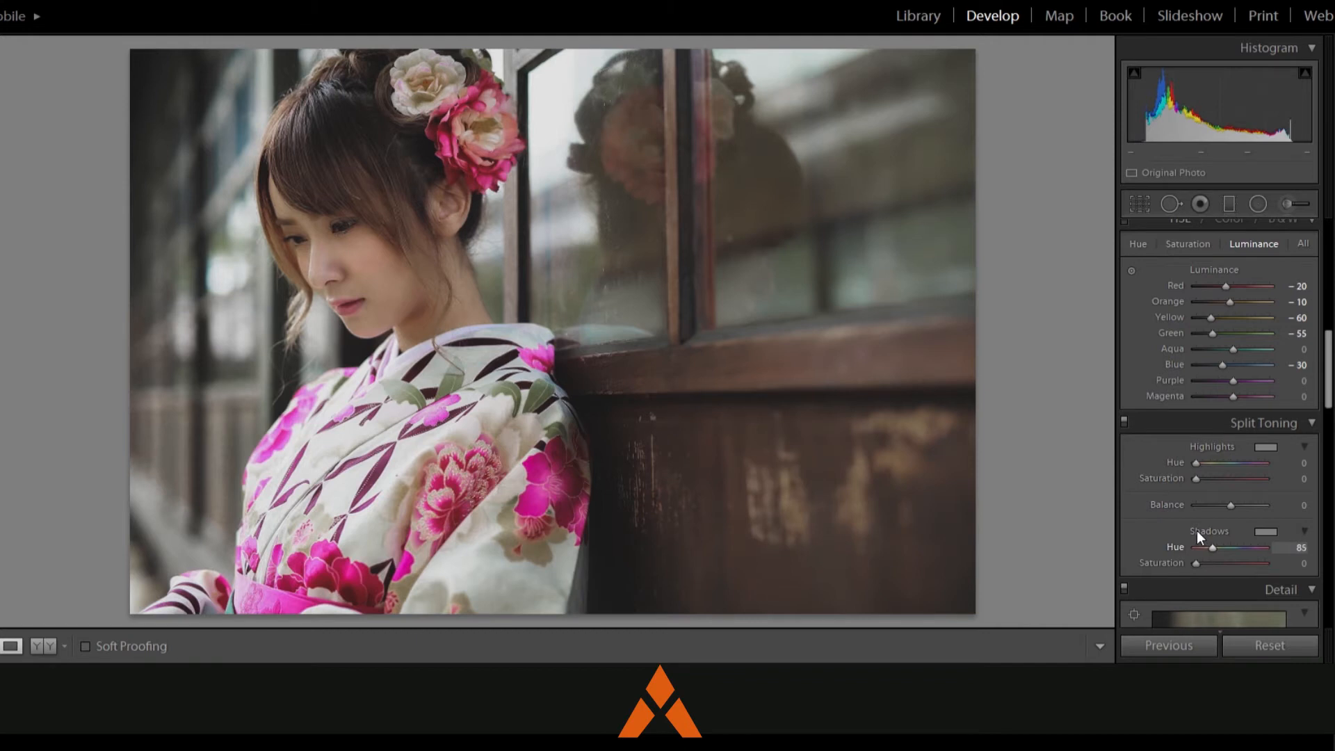
{"action": "key", "text": "Up"}
{"action": "key", "text": "Up"}
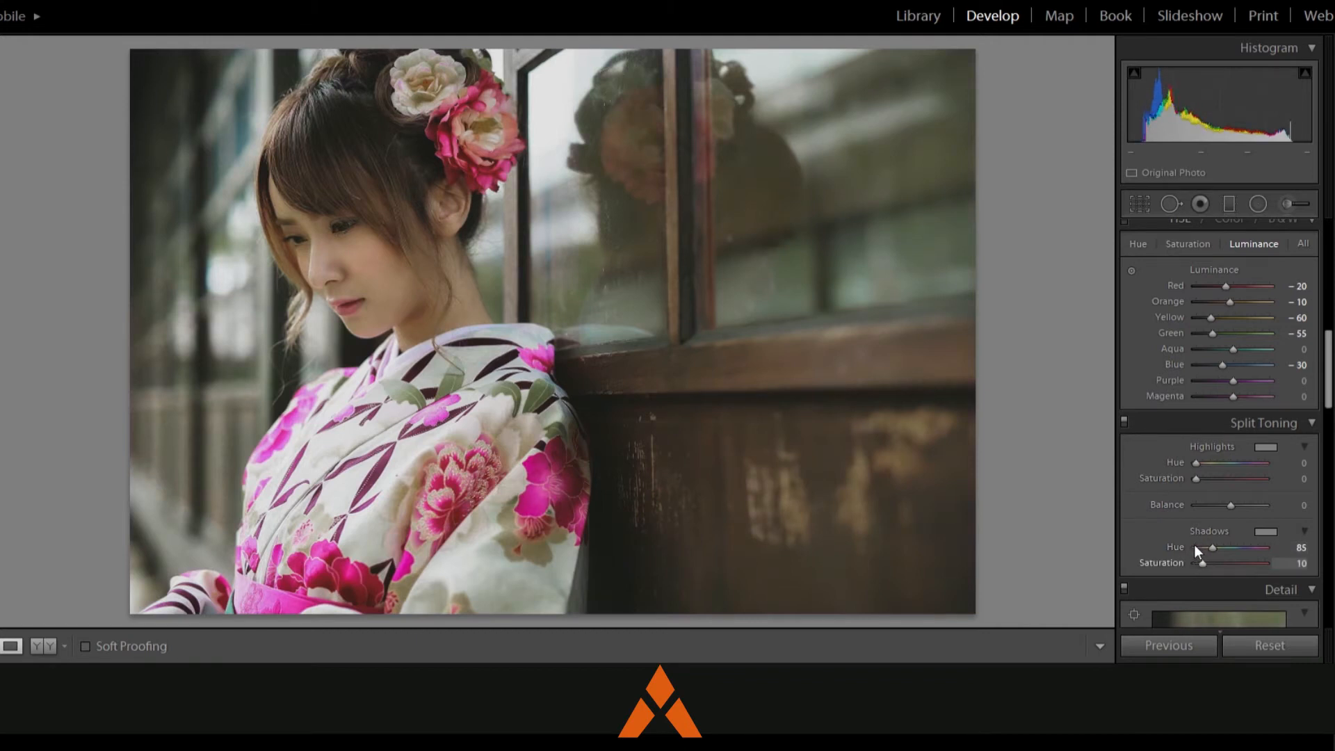
In the camera calibration, set Red Primary to hue +35 and saturation +5, and Green Primary to hue +50 and saturation -25
{"action": "left_click_drag", "start_coordinate": [1326, 352], "coordinate": [1317, 565]}
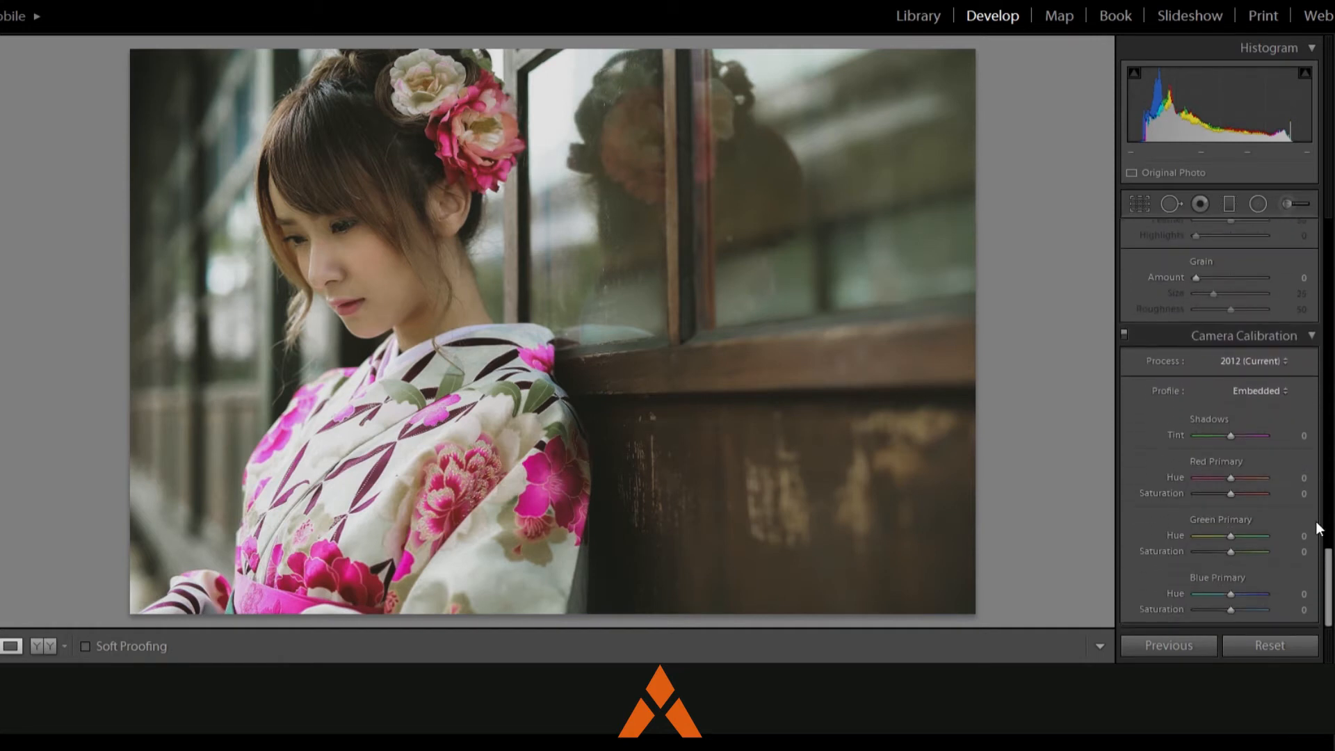
{"action": "left_click_drag", "start_coordinate": [1231, 478], "coordinate": [1243, 477]}
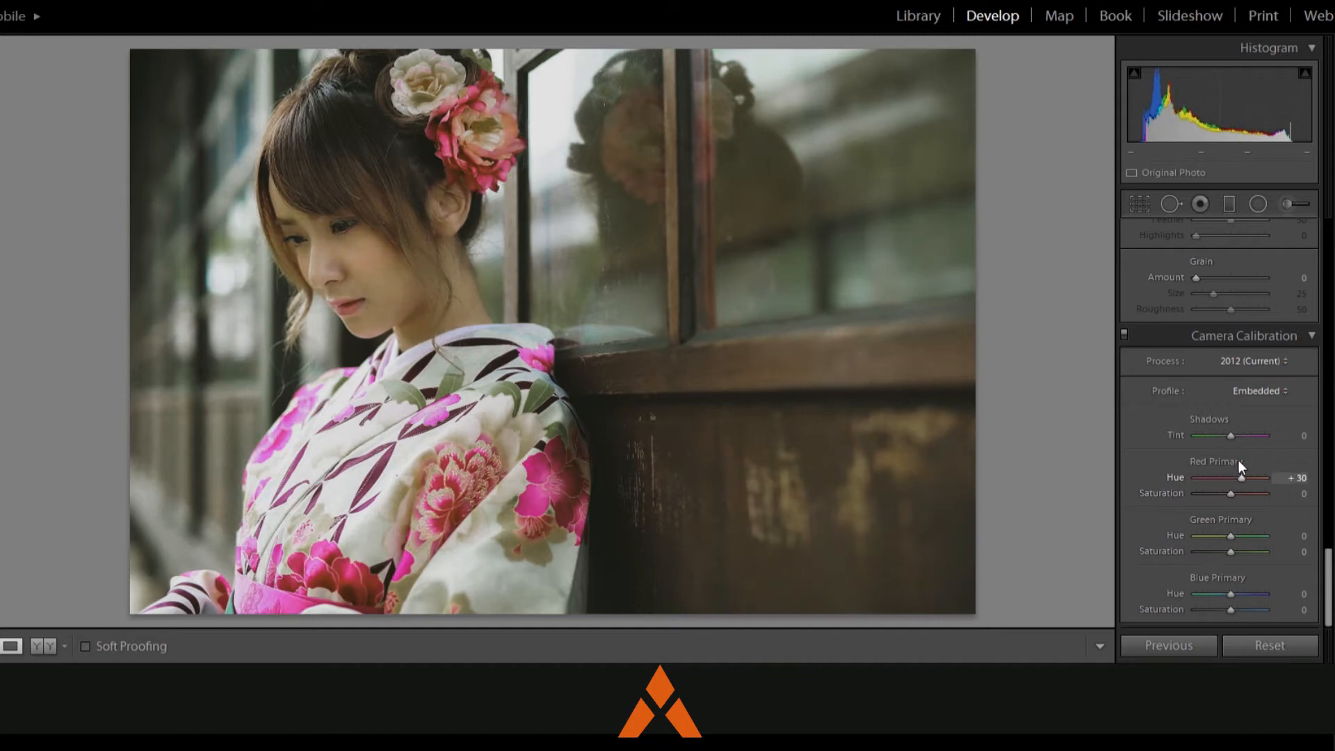
{"action": "left_click_drag", "start_coordinate": [1233, 480], "coordinate": [1234, 480]}
{"action": "mouse_move", "coordinate": [1232, 535]}
{"action": "left_mouse_down"}
{"action": "mouse_move", "coordinate": [1248, 535]}
{"action": "mouse_move", "coordinate": [1228, 535]}
{"action": "left_mouse_up"}
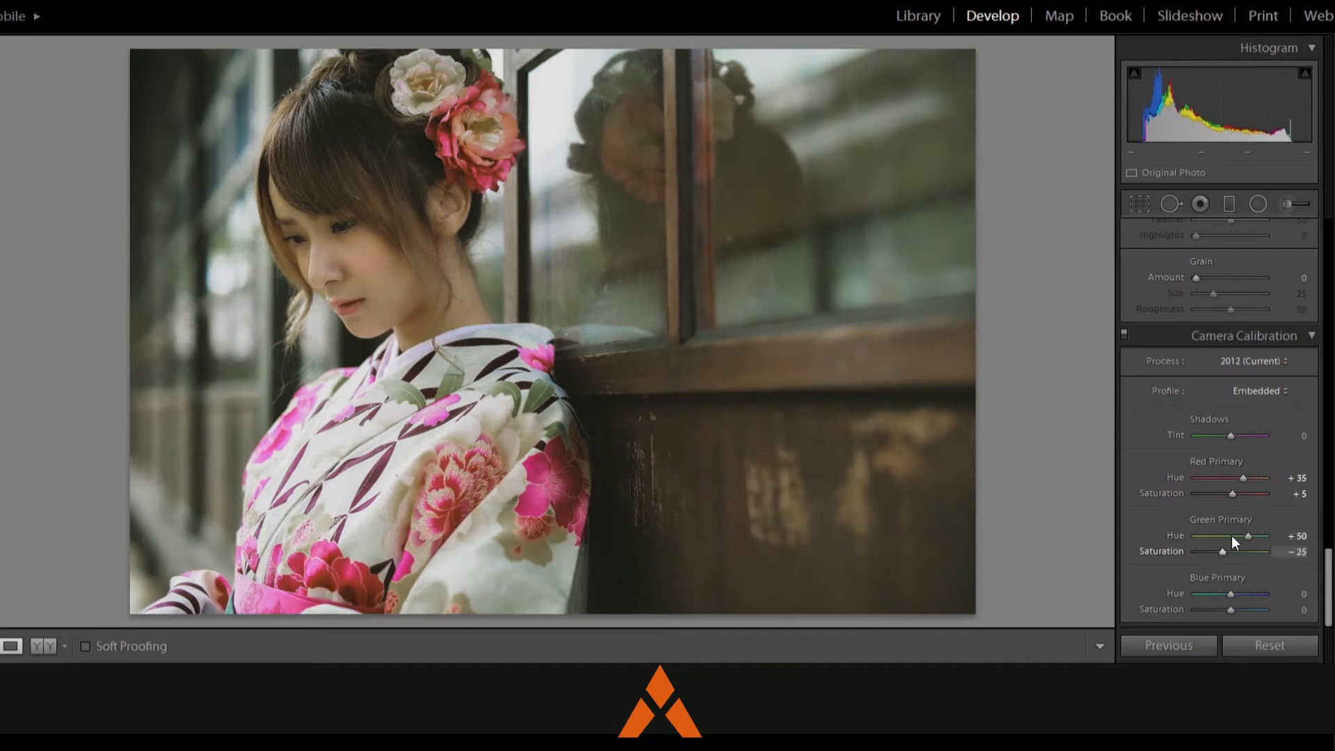
Set the Blue Primary hue and saturation both to -10, and compare the photo before and after the edits
{"action": "left_click_drag", "start_coordinate": [1231, 594], "coordinate": [1227, 597]}
{"action": "left_click", "coordinate": [43, 646]}
{"action": "left_click", "coordinate": [10, 646]}
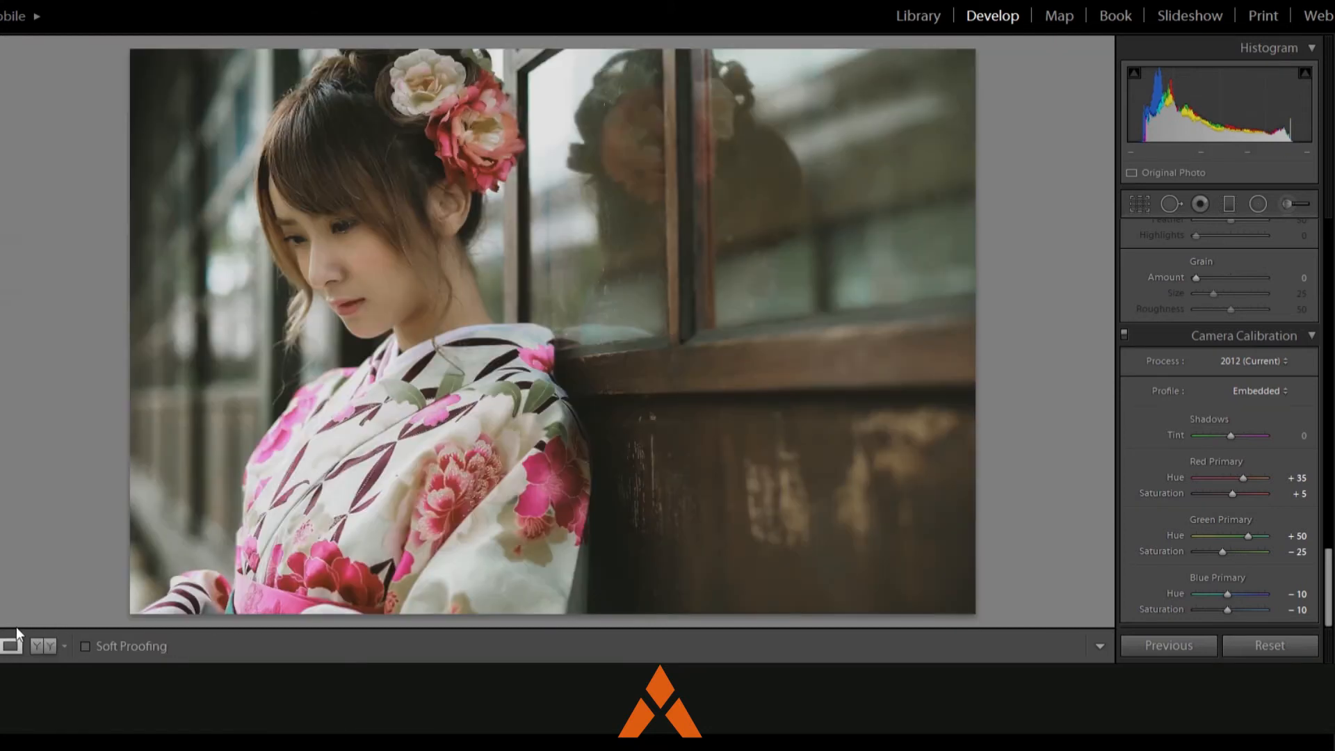
Set the photo's Vibrance to +88 and its Saturation to -20
{"action": "left_click_drag", "start_coordinate": [1327, 551], "coordinate": [1327, 252]}
{"action": "left_click_drag", "start_coordinate": [1221, 376], "coordinate": [1258, 344]}
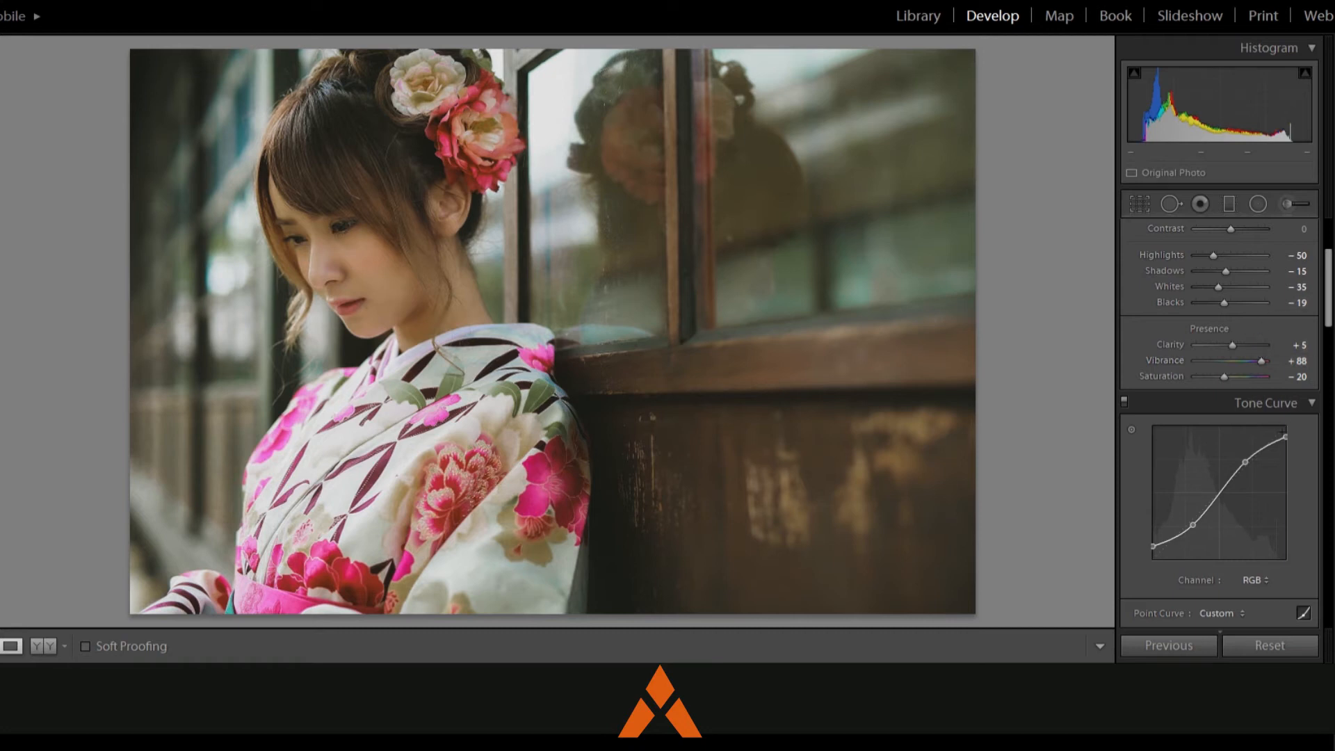
Anchor the Red channel tone curve at its midpoint and lower its shadows slightly
{"action": "left_click", "coordinate": [1257, 569]}
{"action": "left_click", "coordinate": [1207, 610]}
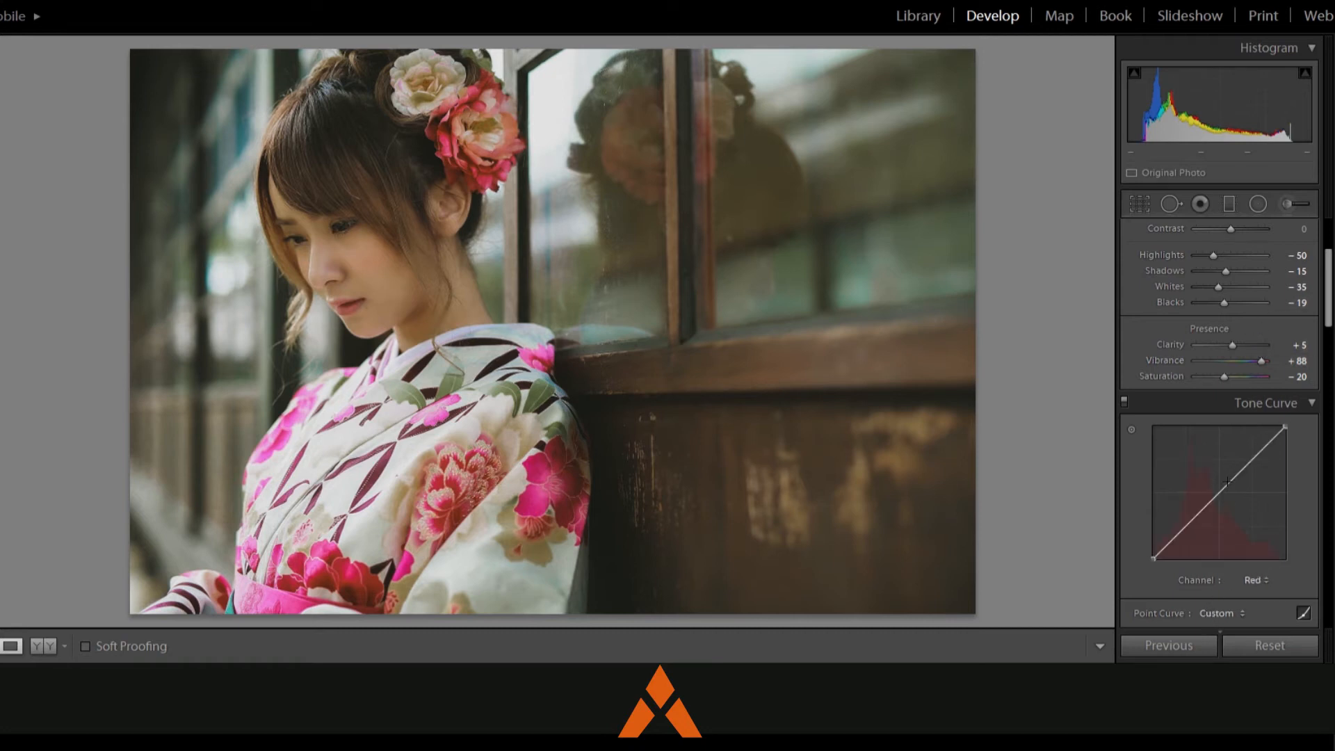
{"action": "left_click", "coordinate": [1220, 491]}
{"action": "left_click_drag", "start_coordinate": [1194, 519], "coordinate": [1190, 527]}
Anchor the Green channel tone curve at its midpoint and lower its shadows slightly
{"action": "left_click", "coordinate": [1256, 580]}
{"action": "left_click", "coordinate": [1232, 612]}
{"action": "left_click", "coordinate": [1221, 490]}
{"action": "left_click_drag", "start_coordinate": [1193, 518], "coordinate": [1192, 526]}
Give the Blue channel tone curve a midpoint anchor, lowered shadows and a highlight point raised to about 70.6 / 76.1%
{"action": "left_click", "coordinate": [1251, 580]}
{"action": "left_click", "coordinate": [1219, 619]}
{"action": "left_click", "coordinate": [1218, 494]}
{"action": "left_click_drag", "start_coordinate": [1193, 519], "coordinate": [1192, 524]}
{"action": "left_click_drag", "start_coordinate": [1247, 465], "coordinate": [1246, 458]}
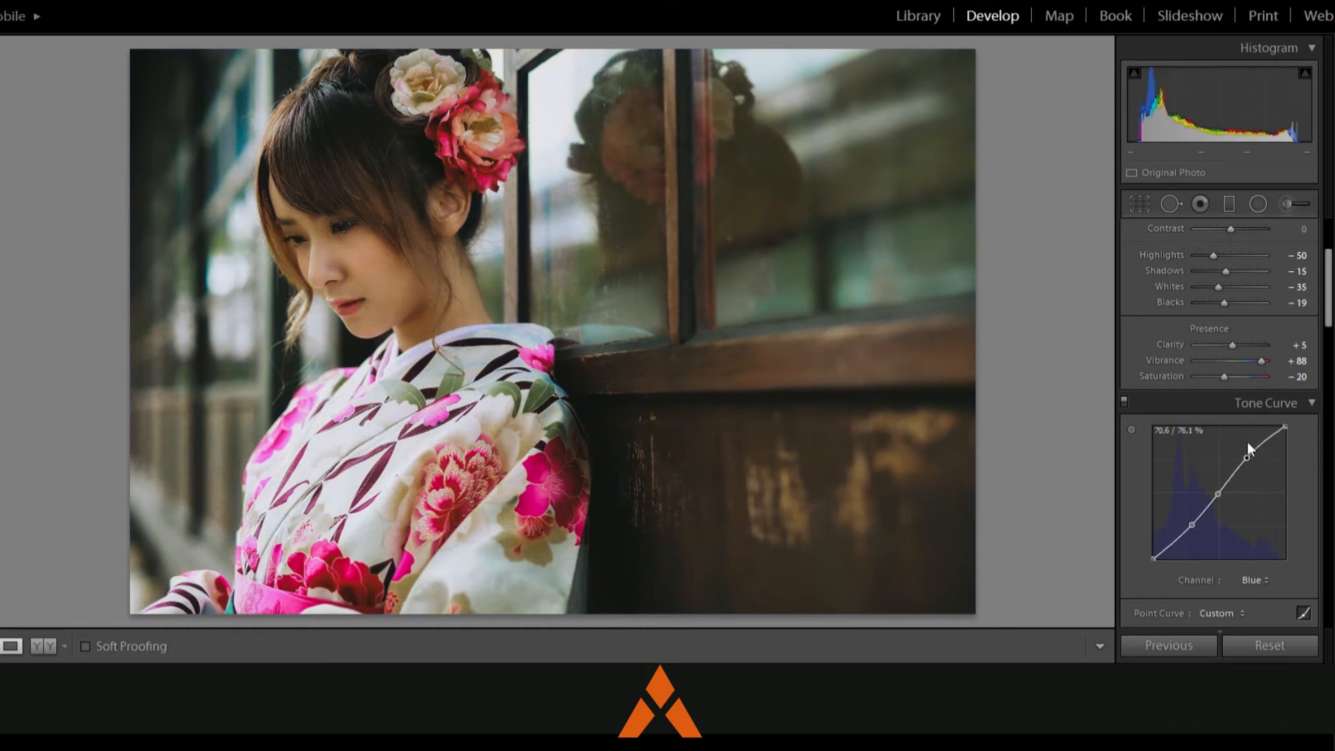
Raise the highlights of the Green channel curve to 68.2 / 71.8%, and lift the Red channel curve's highlights slightly
{"action": "left_click", "coordinate": [1255, 580]}
{"action": "left_click", "coordinate": [1251, 567]}
{"action": "left_click_drag", "start_coordinate": [1243, 469], "coordinate": [1243, 463]}
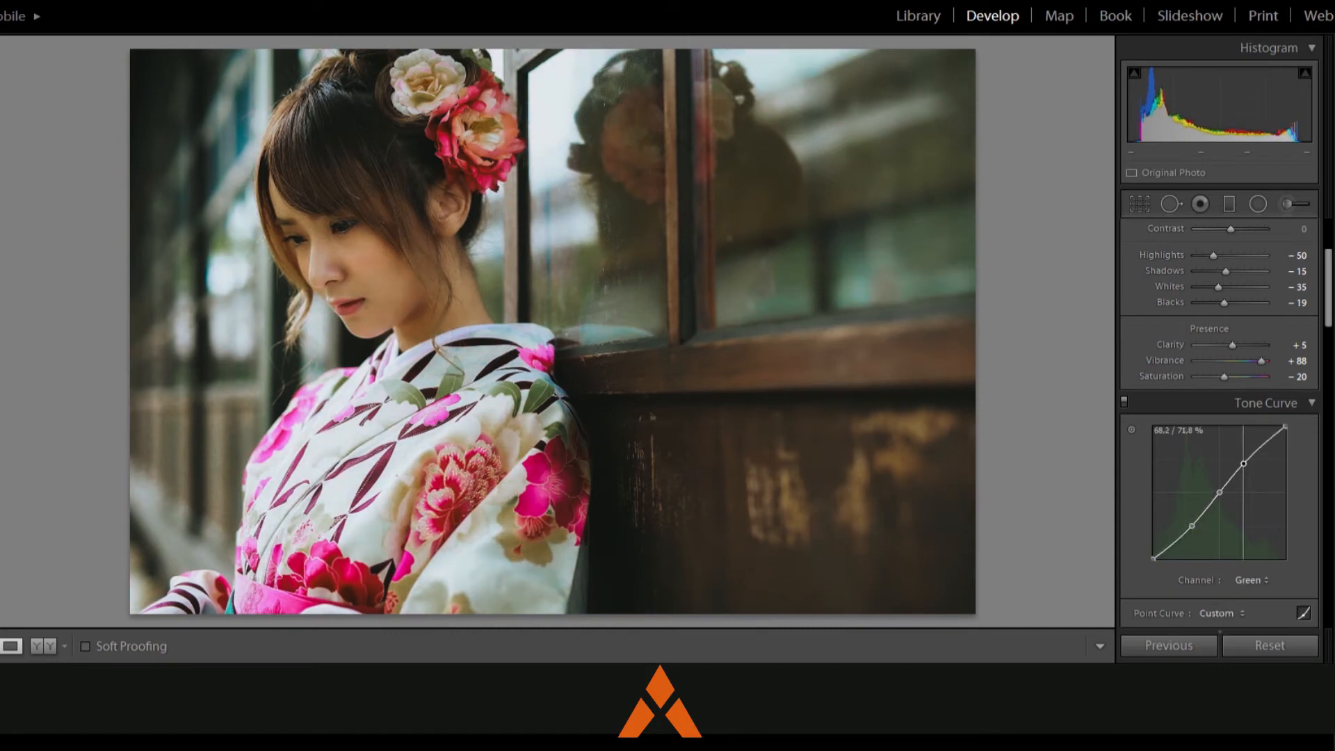
{"action": "left_click", "coordinate": [1228, 581]}
{"action": "left_click", "coordinate": [1223, 597]}
{"action": "left_click_drag", "start_coordinate": [1247, 460], "coordinate": [1247, 458]}
Return to the RGB tone curve and fine-tune its highlight and shadow points
{"action": "left_click", "coordinate": [1247, 580]}
{"action": "left_click", "coordinate": [1241, 583]}
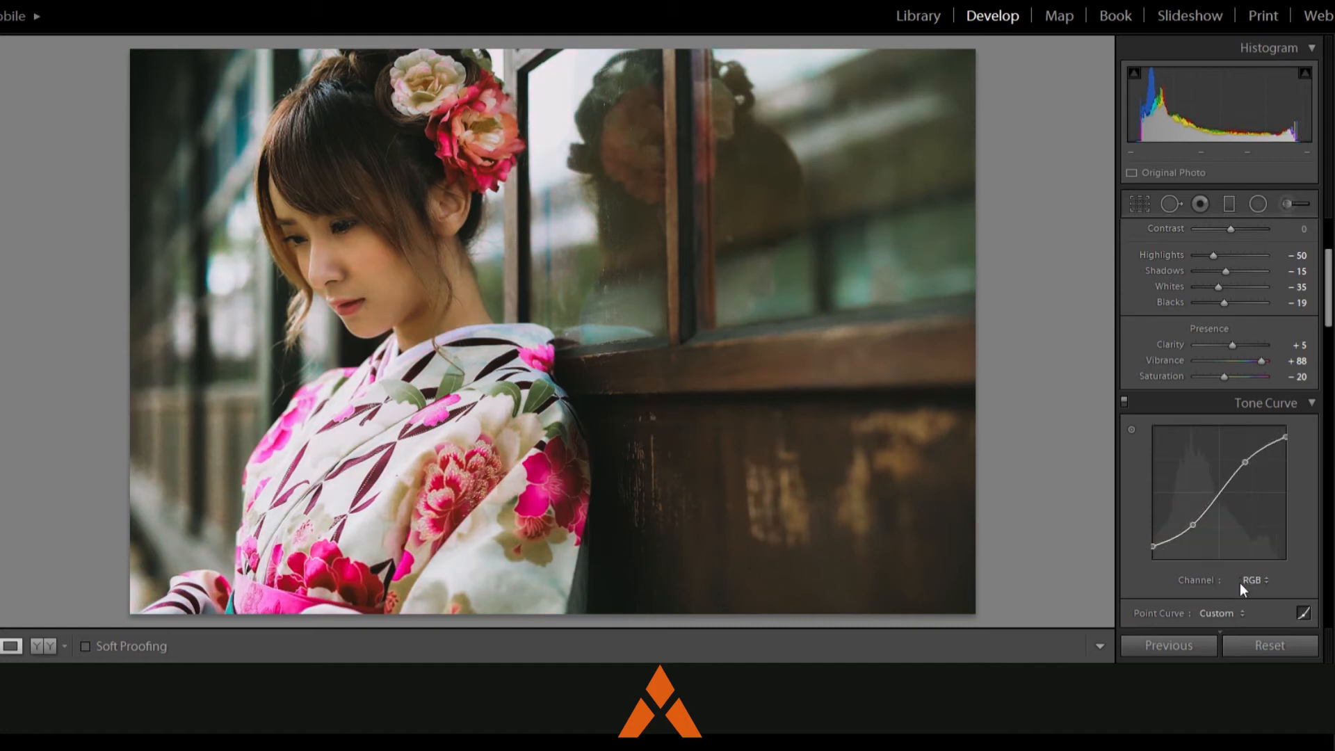
{"action": "left_click_drag", "start_coordinate": [1249, 457], "coordinate": [1243, 463]}
{"action": "left_click_drag", "start_coordinate": [1193, 525], "coordinate": [1190, 525]}
Reset the Orange luminance to 0 and set the split toning balance to -29
{"action": "left_click_drag", "start_coordinate": [1329, 279], "coordinate": [1266, 336]}
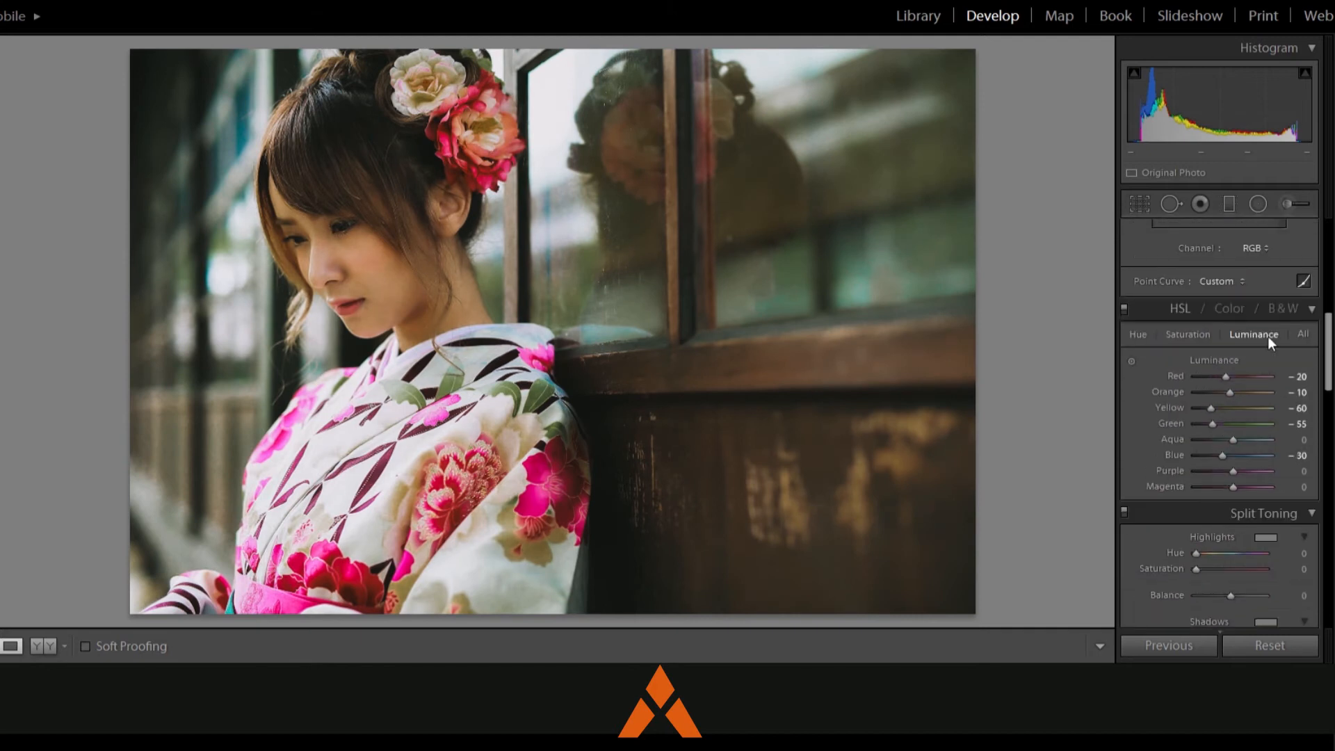
{"action": "double_click", "coordinate": [1231, 387]}
{"action": "mouse_move", "coordinate": [1230, 580]}
{"action": "left_mouse_down"}
{"action": "mouse_move", "coordinate": [1266, 580]}
{"action": "mouse_move", "coordinate": [1219, 573]}
{"action": "left_mouse_up"}
Try a small shift of the white balance temperature
{"action": "scroll", "coordinate": [1329, 193], "scroll_direction": "up", "scroll_amount": 5}
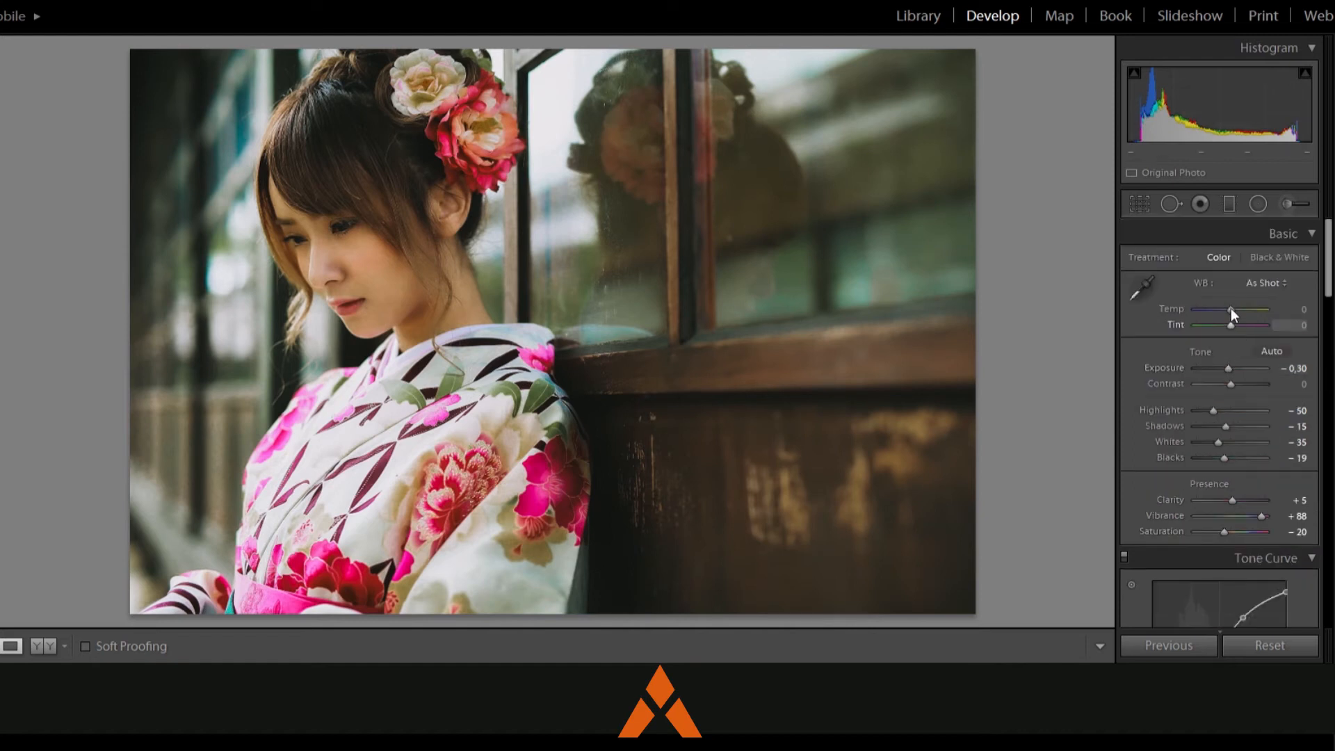
{"action": "left_click_drag", "start_coordinate": [1231, 311], "coordinate": [1230, 310]}
{"action": "key", "text": "Down"}
{"action": "key", "text": "Up"}
{"action": "key", "text": "Up"}
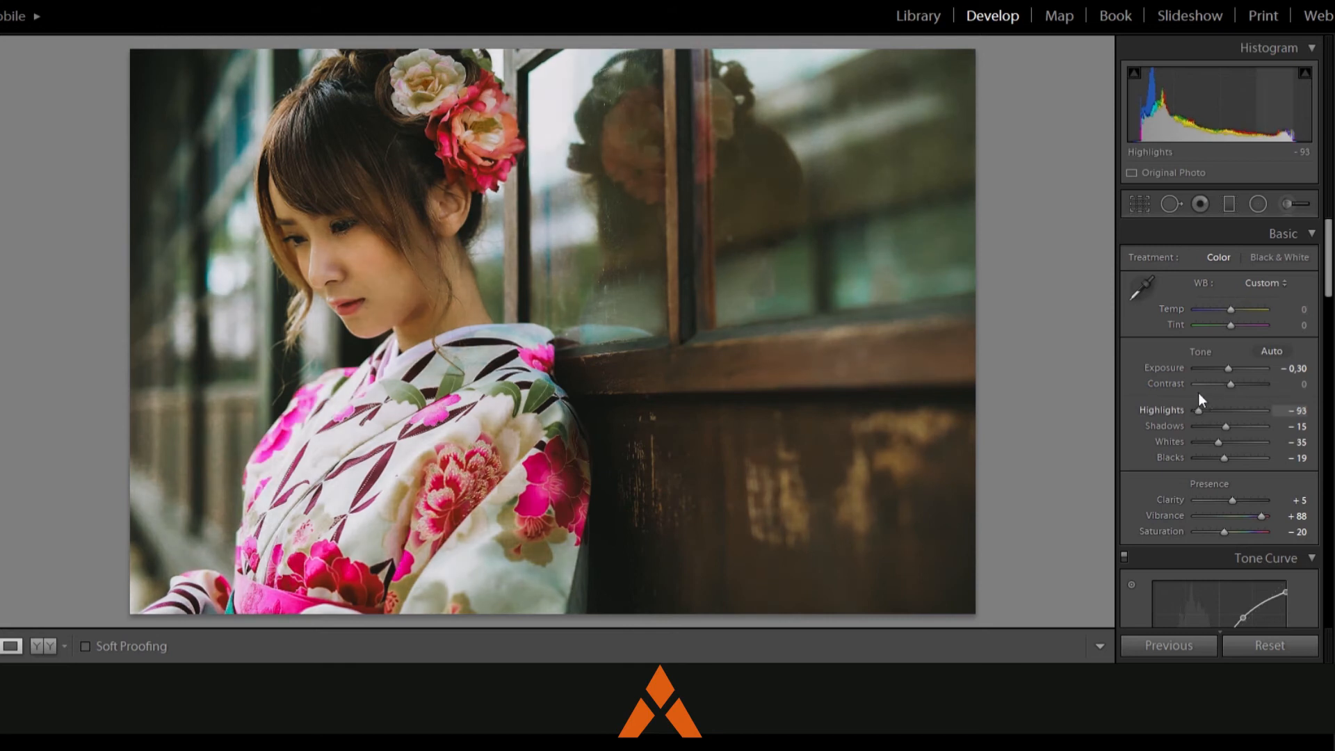
Set the photo's Highlights to -67 and its Shadows to -48
{"action": "left_click_drag", "start_coordinate": [1212, 393], "coordinate": [1213, 409]}
Try a film grain effect with an amount of 15 on the photo
{"action": "left_click_drag", "start_coordinate": [1328, 259], "coordinate": [1323, 569]}
{"action": "scroll", "coordinate": [1207, 502], "scroll_direction": "up", "scroll_amount": 3}
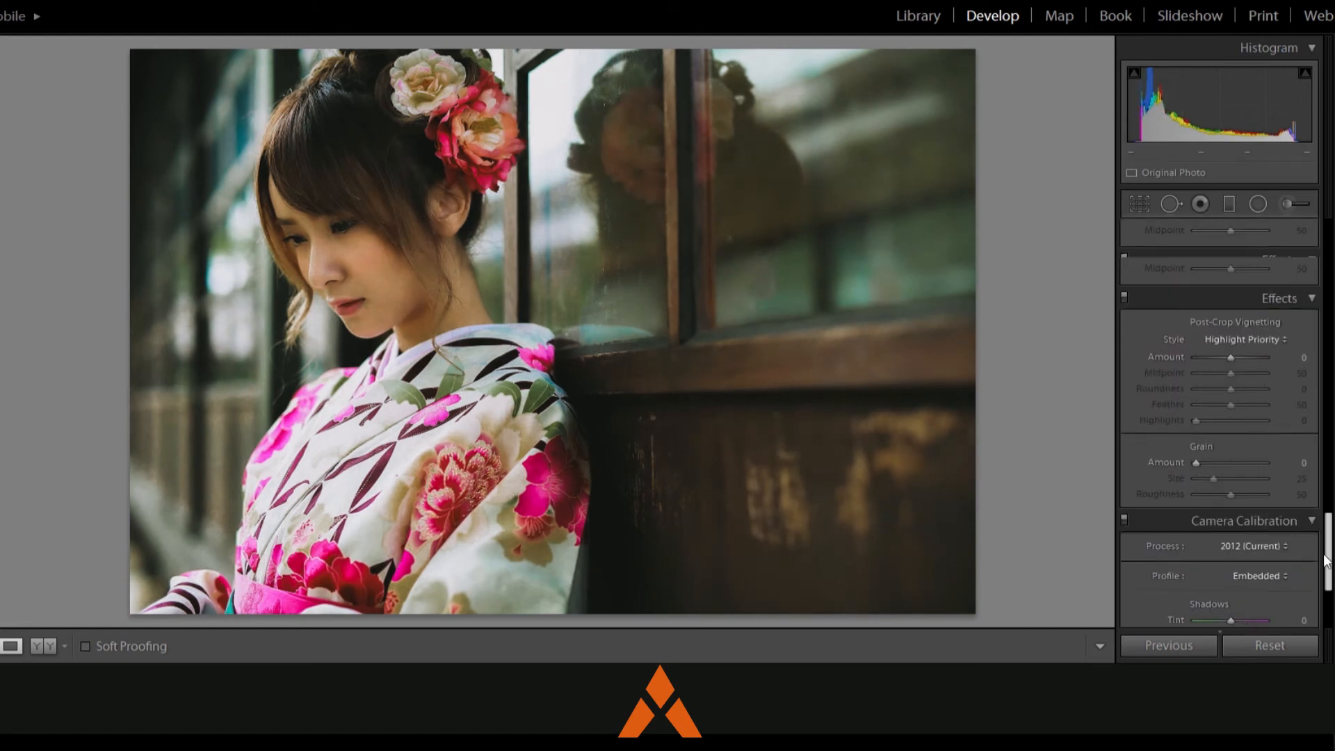
{"action": "key", "text": "Up"}
{"action": "key", "text": "Up"}
{"action": "key", "text": "Up"}
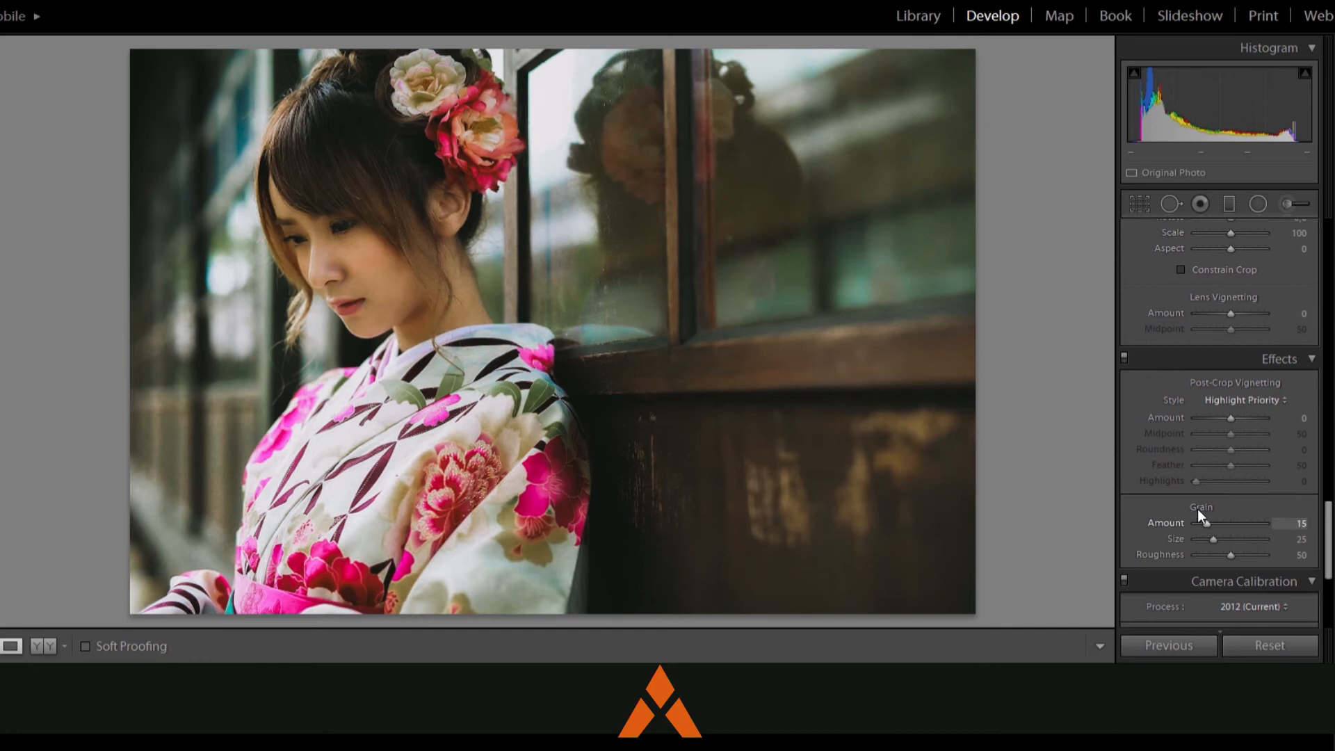
{"action": "key", "text": "Down"}
{"action": "key", "text": "Down"}
{"action": "key", "text": "Down"}
{"action": "key", "text": "Down"}
{"action": "key", "text": "Down"}
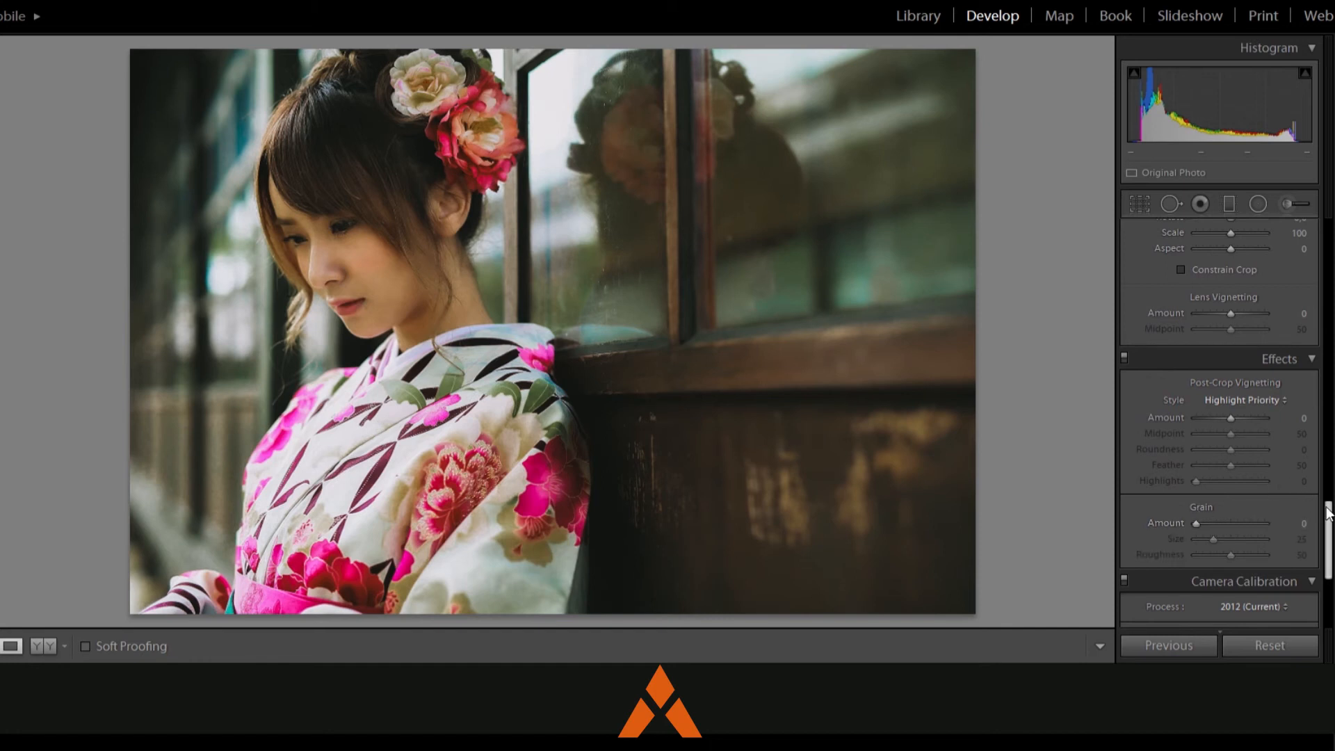
Darken the photo's corners by setting the lens vignetting amount to -35
{"action": "key", "text": "Up"}
{"action": "key", "text": "Up"}
{"action": "scroll", "coordinate": [1220, 473], "scroll_direction": "up", "scroll_amount": 4}
{"action": "left_click_drag", "start_coordinate": [1230, 447], "coordinate": [1218, 447]}
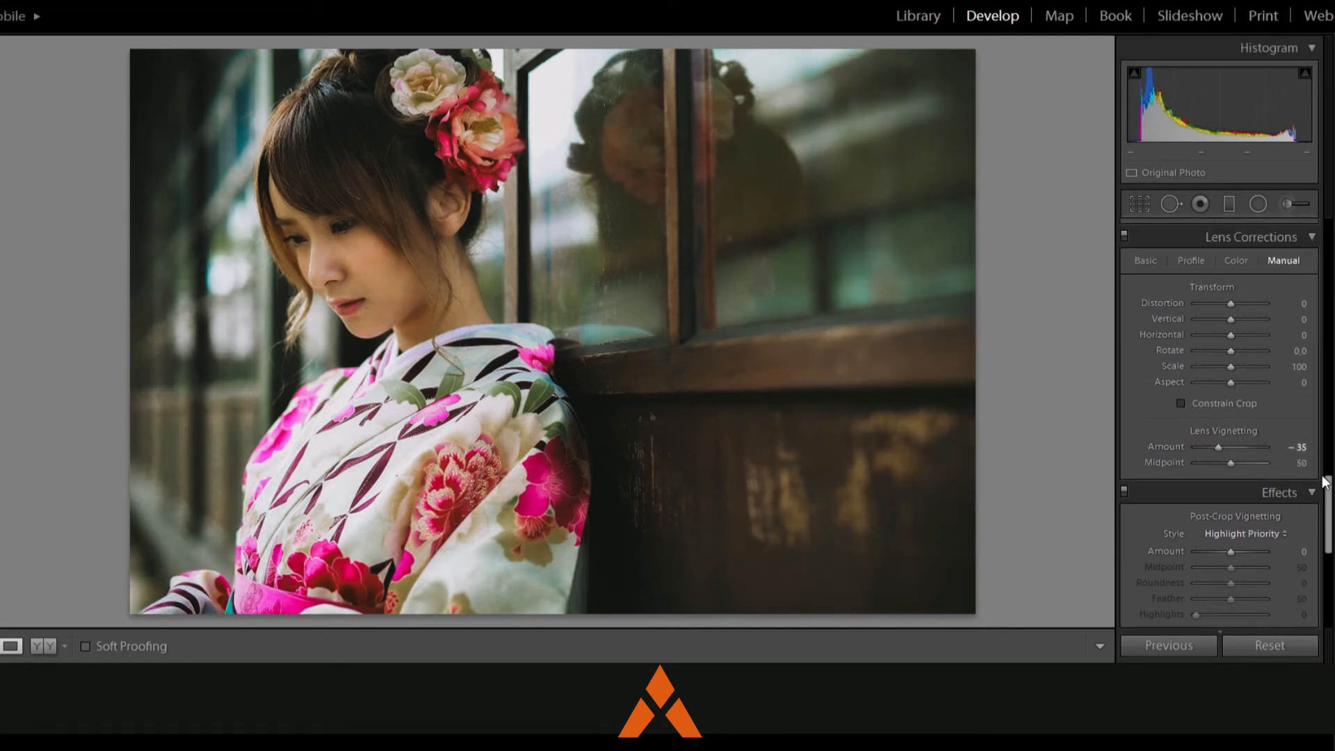
Set the luminance noise reduction to 18 and check the result close up on the woman's face
{"action": "scroll", "coordinate": [1224, 417], "scroll_direction": "up", "scroll_amount": 5}
{"action": "left_click_drag", "start_coordinate": [1200, 369], "coordinate": [1213, 366]}
{"action": "left_click", "coordinate": [336, 277]}
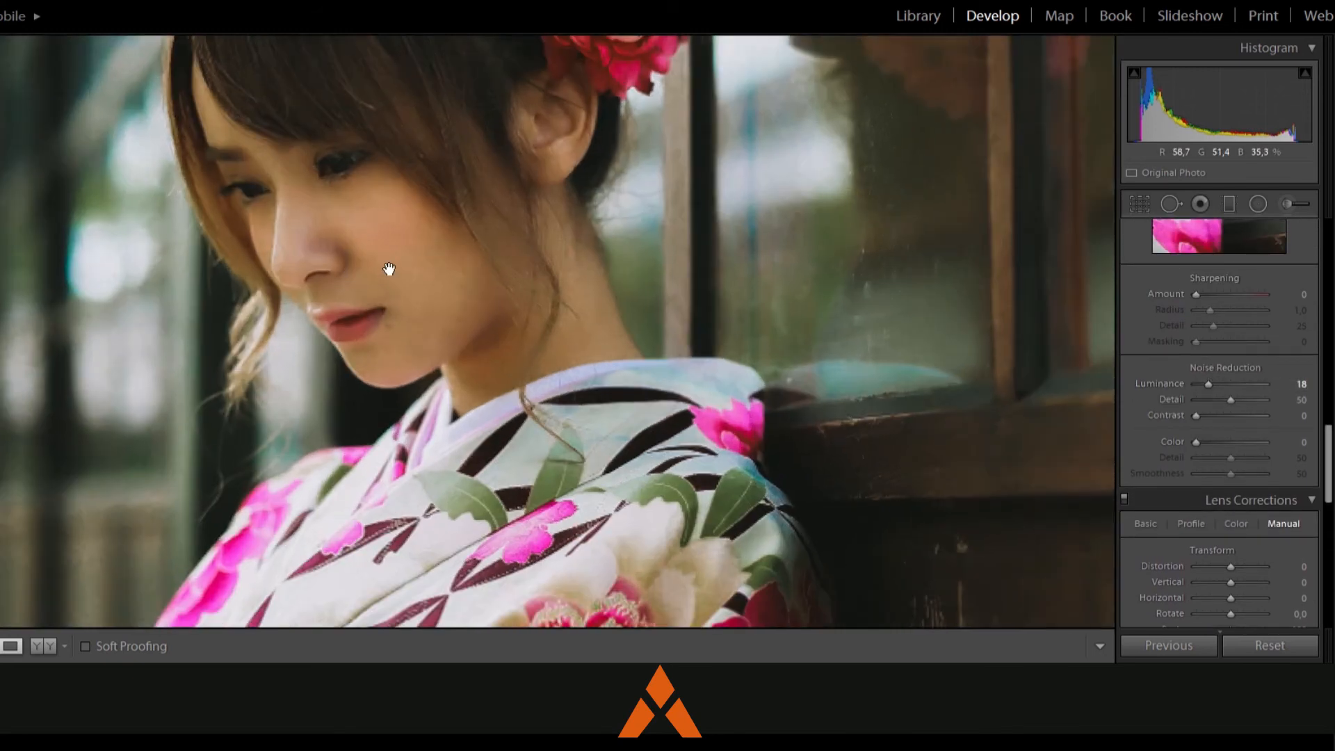
{"action": "left_click", "coordinate": [417, 224]}
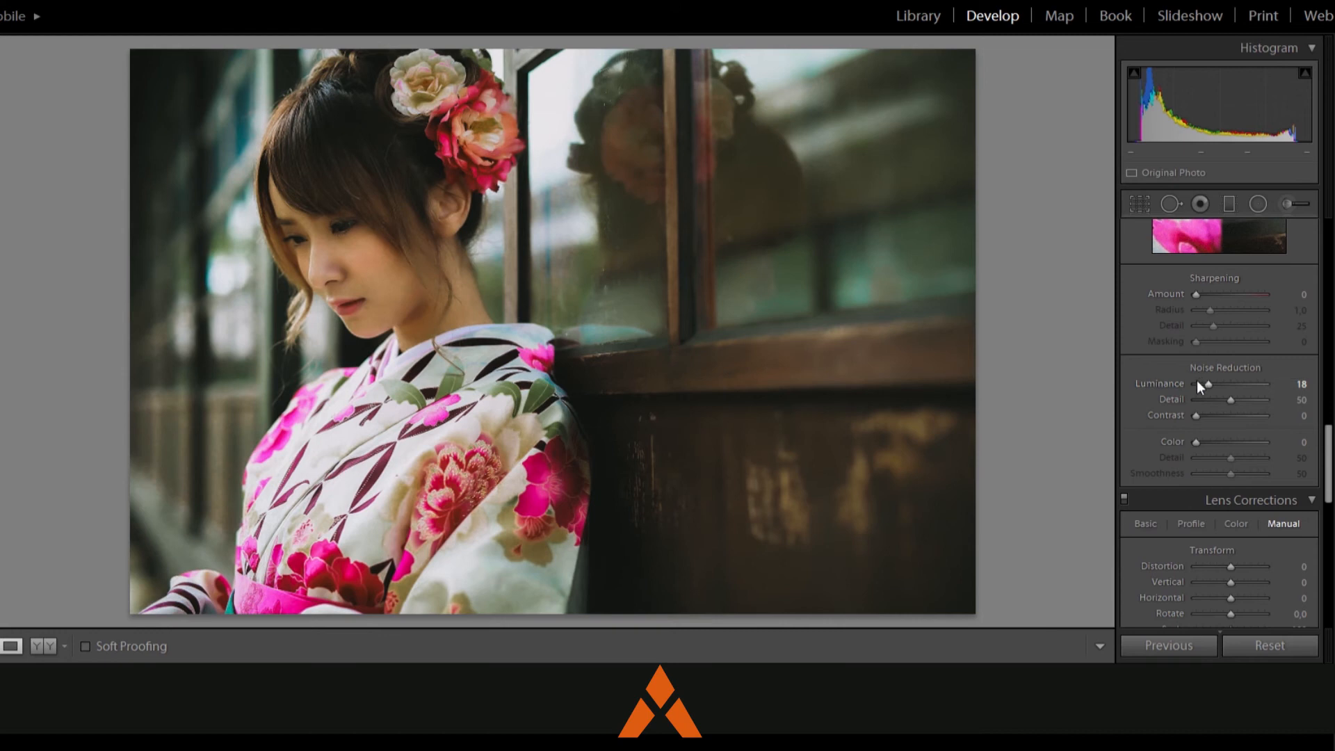
Soften the photo by setting Clarity to -20
{"action": "scroll", "coordinate": [1298, 362], "scroll_direction": "up", "scroll_amount": 10}
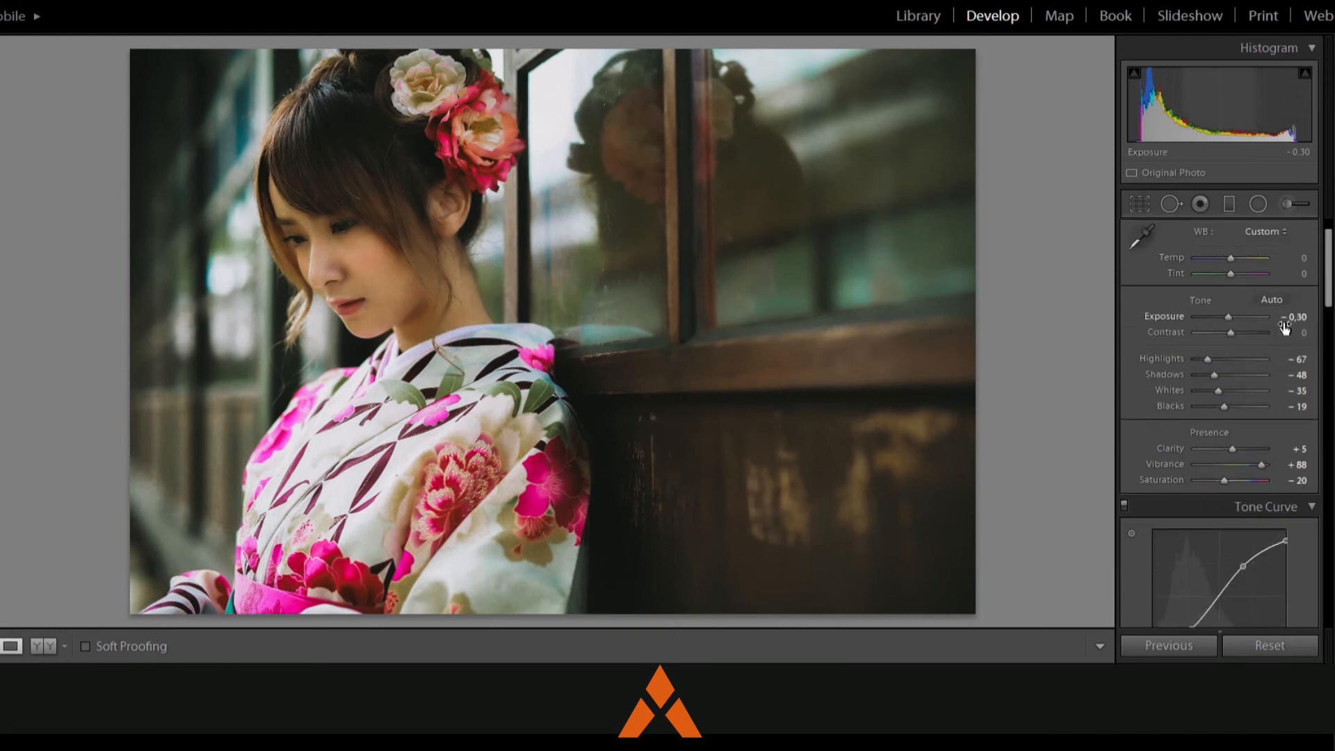
{"action": "key", "text": "Down"}
{"action": "key", "text": "Down"}
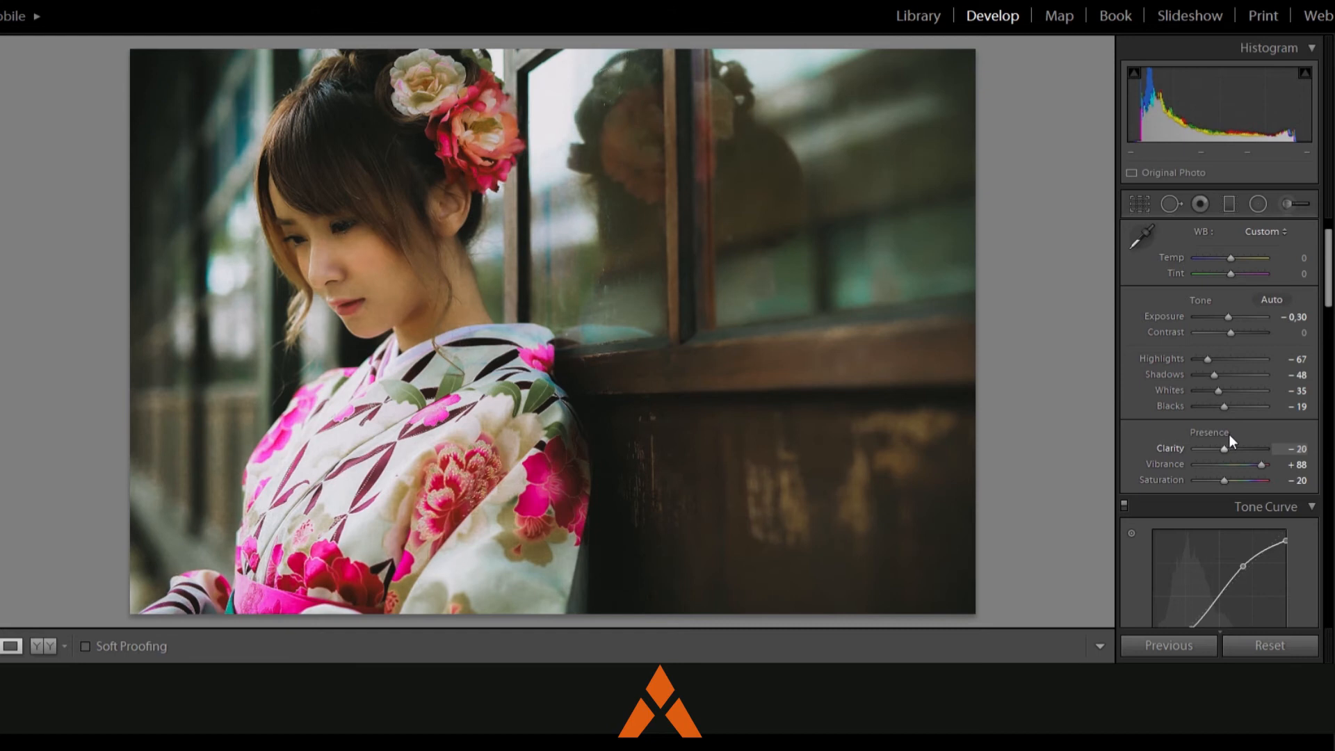
Fine-tune the orange tones in the HSL adjustments and compare the photo before and after the edits
{"action": "scroll", "coordinate": [1229, 434], "scroll_direction": "down", "scroll_amount": 8}
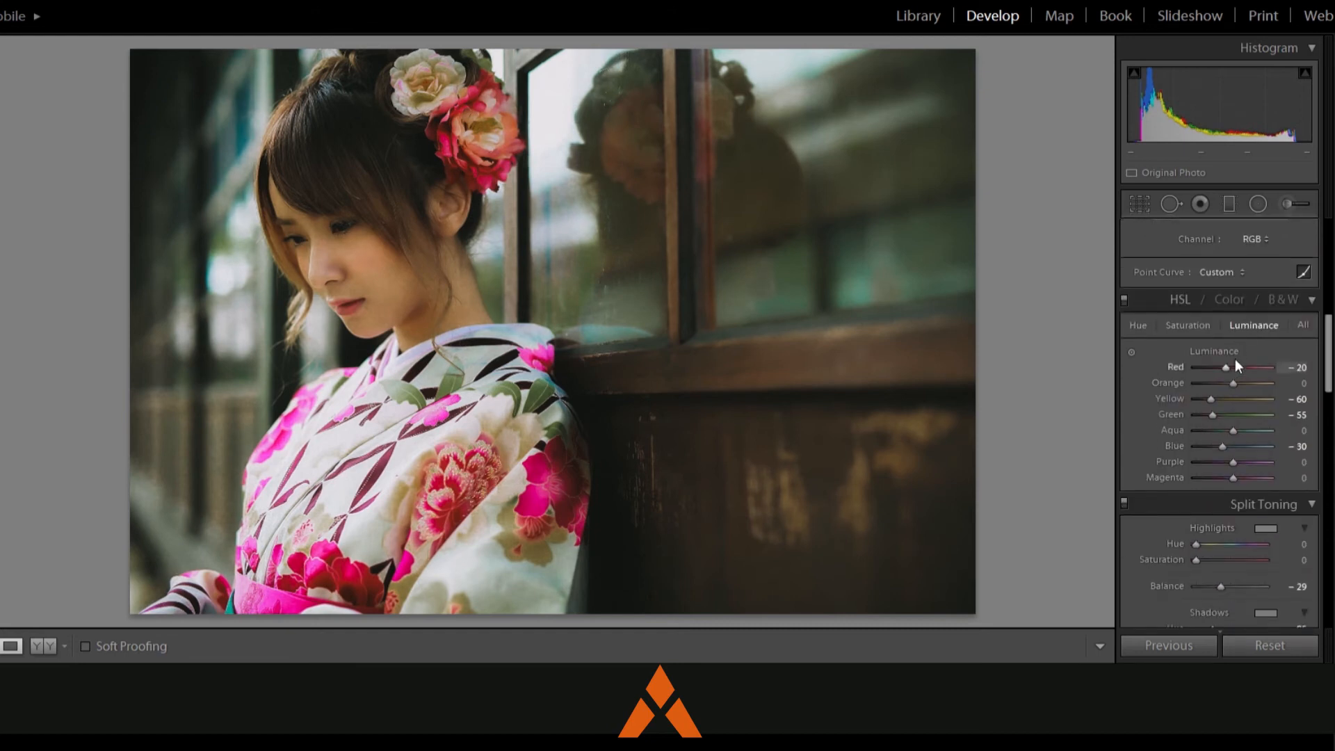
{"action": "double_click", "coordinate": [1212, 383]}
{"action": "left_click_drag", "start_coordinate": [1232, 382], "coordinate": [1211, 393]}
{"action": "left_click", "coordinate": [1188, 324]}
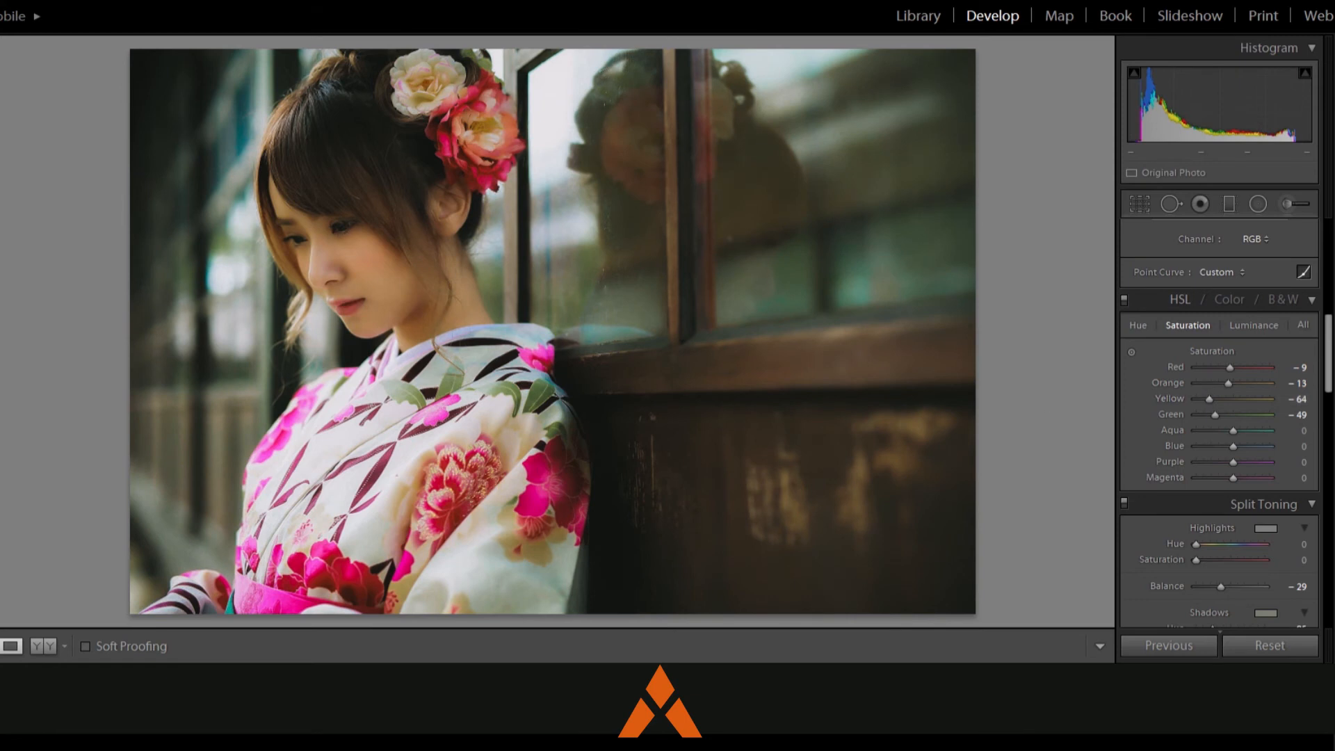
{"action": "left_click", "coordinate": [43, 645]}
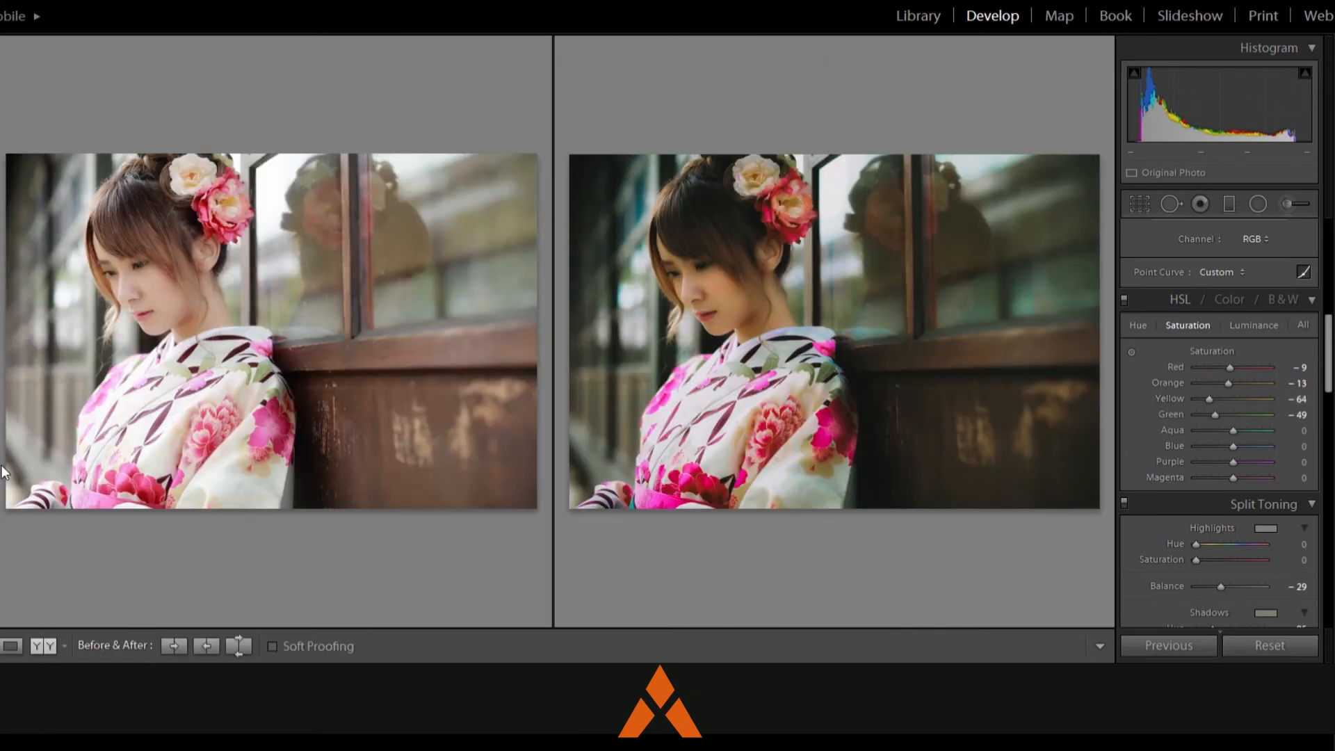
{"action": "left_click", "coordinate": [17, 645]}
Add a tilted radial filter around the woman's face with exposure 0.20, feather 50 and the mask inverted
{"action": "left_click", "coordinate": [1257, 204]}
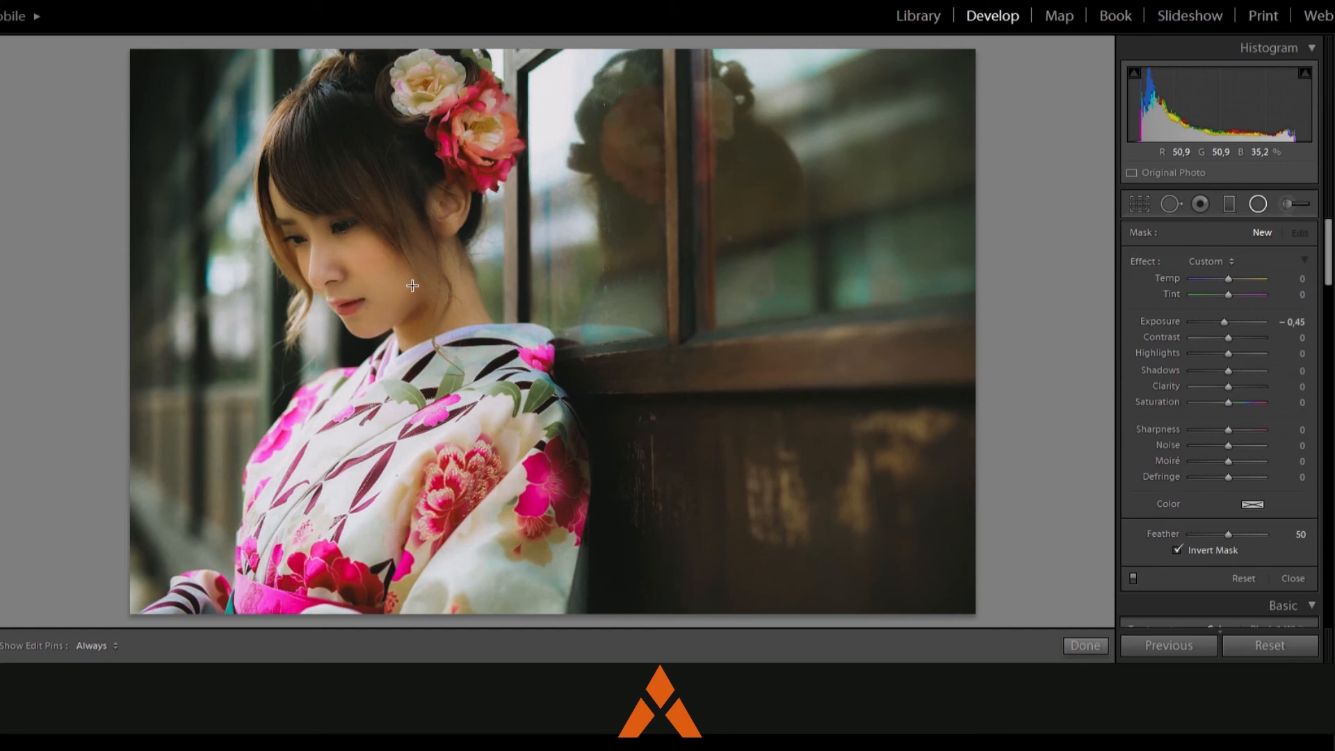
{"action": "left_click_drag", "start_coordinate": [416, 290], "coordinate": [517, 82]}
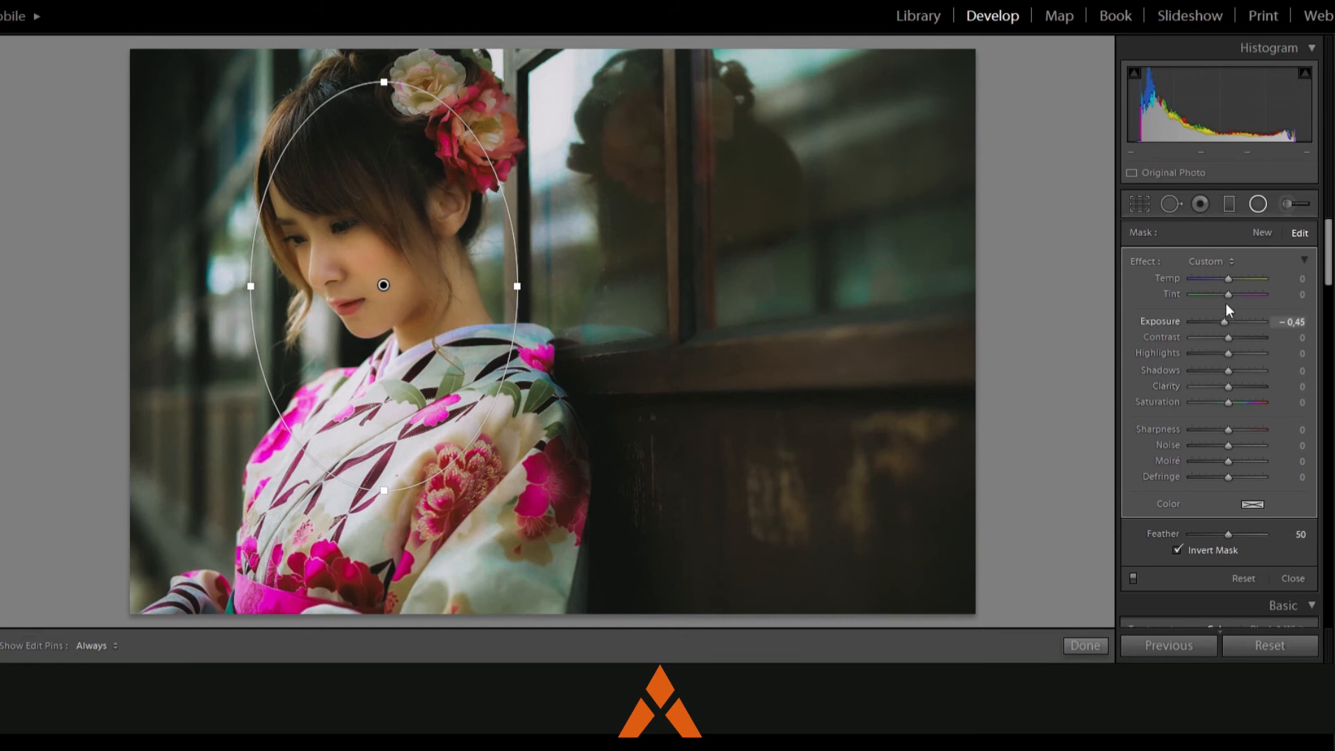
{"action": "double_click", "coordinate": [1225, 311]}
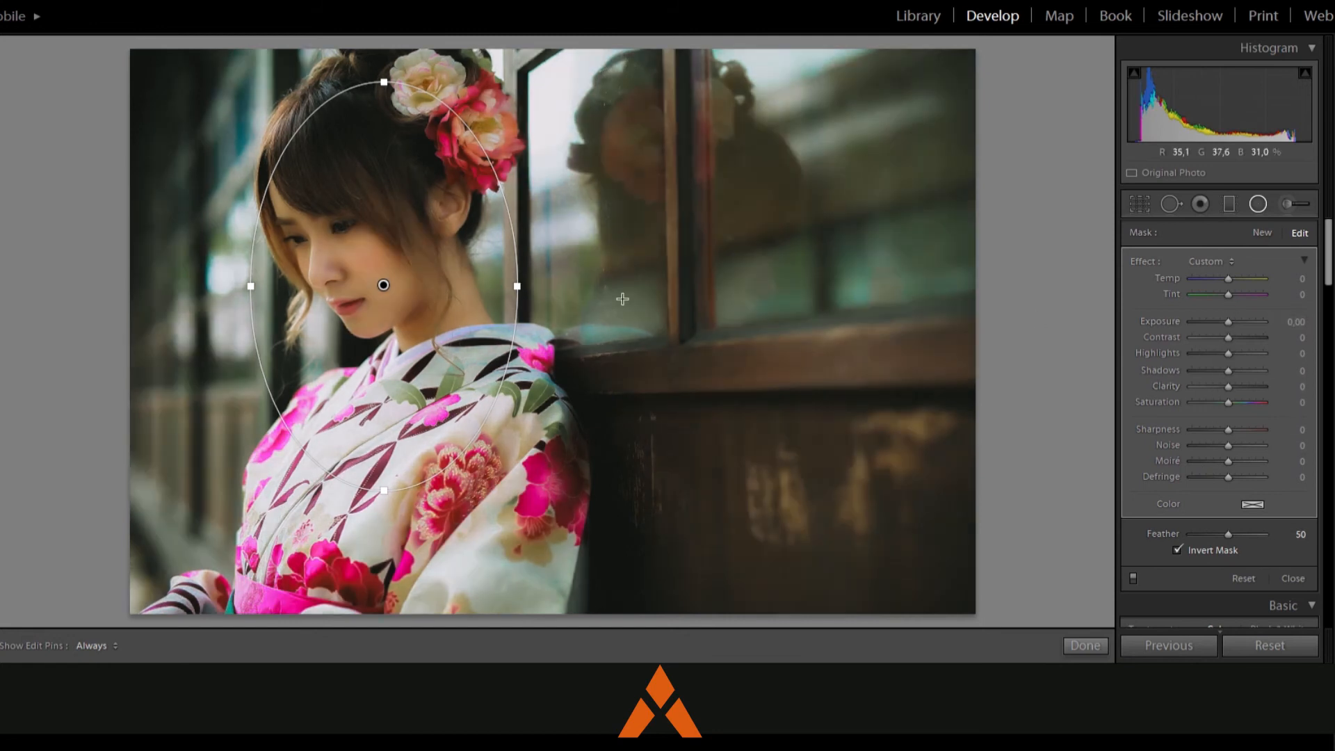
{"action": "left_click_drag", "start_coordinate": [532, 278], "coordinate": [520, 227]}
{"action": "left_click", "coordinate": [1176, 550]}
{"action": "left_click_drag", "start_coordinate": [1224, 310], "coordinate": [1226, 307]}
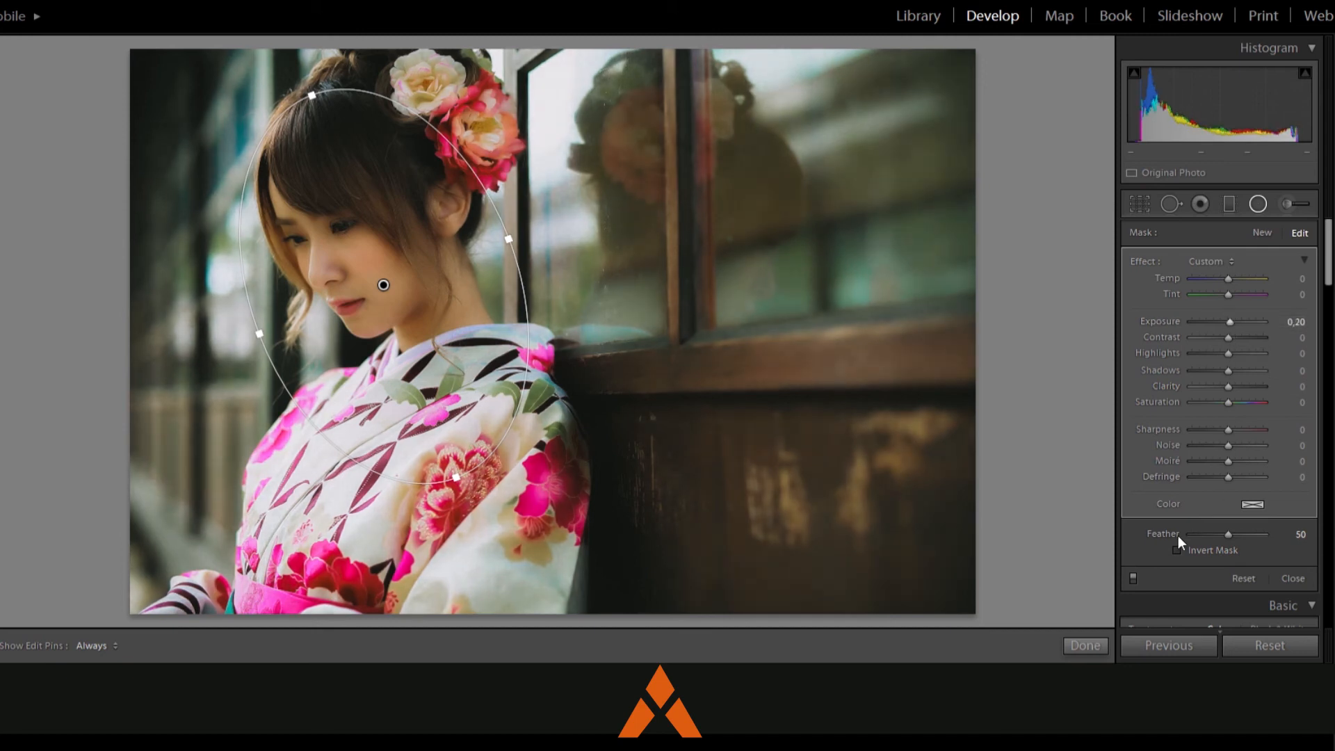
{"action": "left_click", "coordinate": [1176, 549]}
Enlarge the face's radial filter and reposition it to cover the woman's head and upper body
{"action": "left_click_drag", "start_coordinate": [456, 478], "coordinate": [471, 515]}
{"action": "left_click_drag", "start_coordinate": [260, 334], "coordinate": [238, 330]}
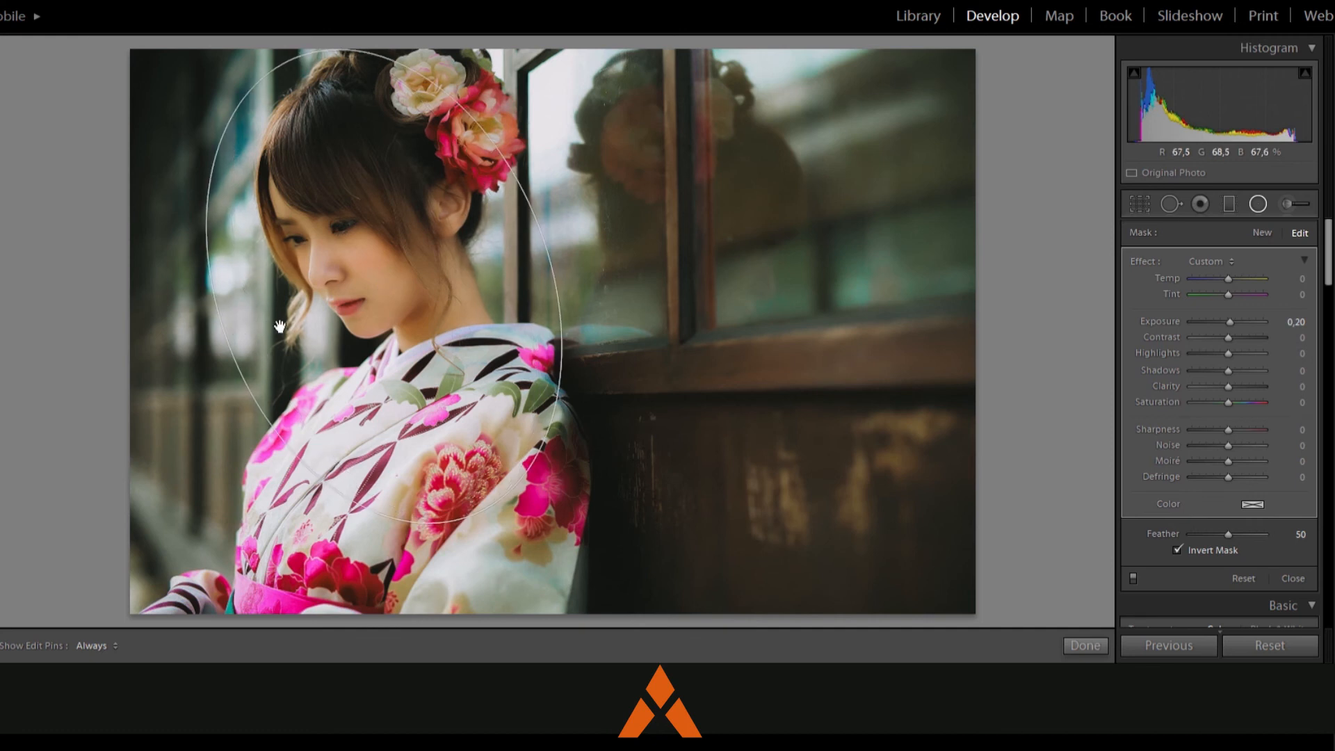
{"action": "left_click_drag", "start_coordinate": [383, 285], "coordinate": [312, 193]}
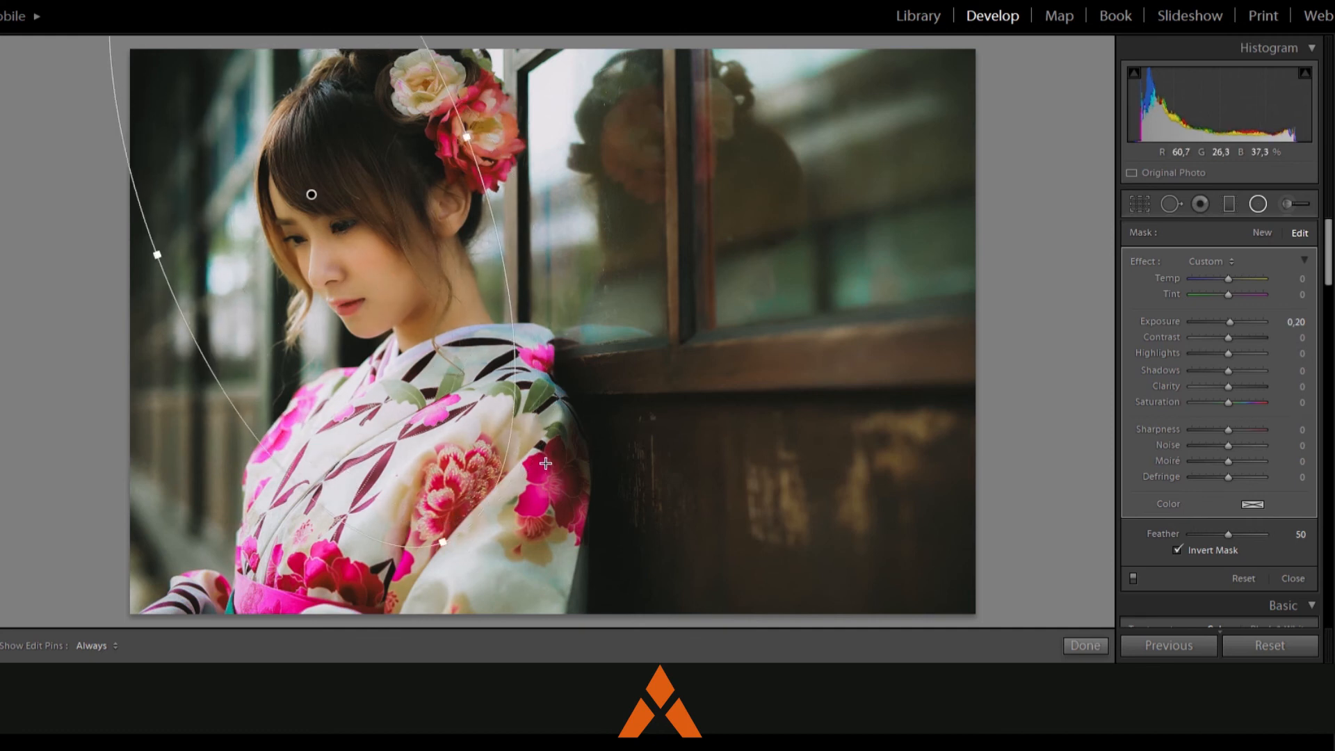
{"action": "left_click_drag", "start_coordinate": [312, 194], "coordinate": [414, 295]}
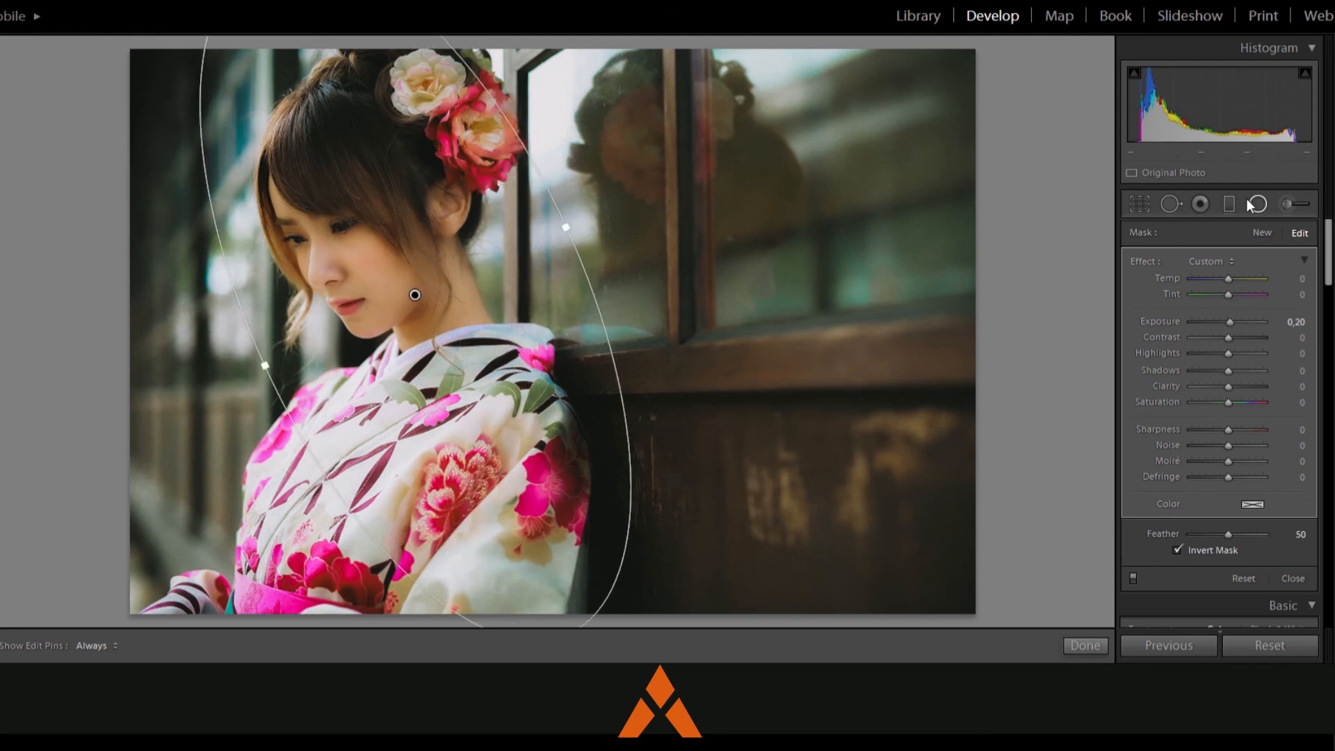
{"action": "left_click", "coordinate": [1081, 643]}
Brighten the window reflection behind the woman with a new circular radial filter at exposure 0.50
{"action": "left_click", "coordinate": [1258, 204]}
{"action": "left_click_drag", "start_coordinate": [818, 214], "coordinate": [999, 28]}
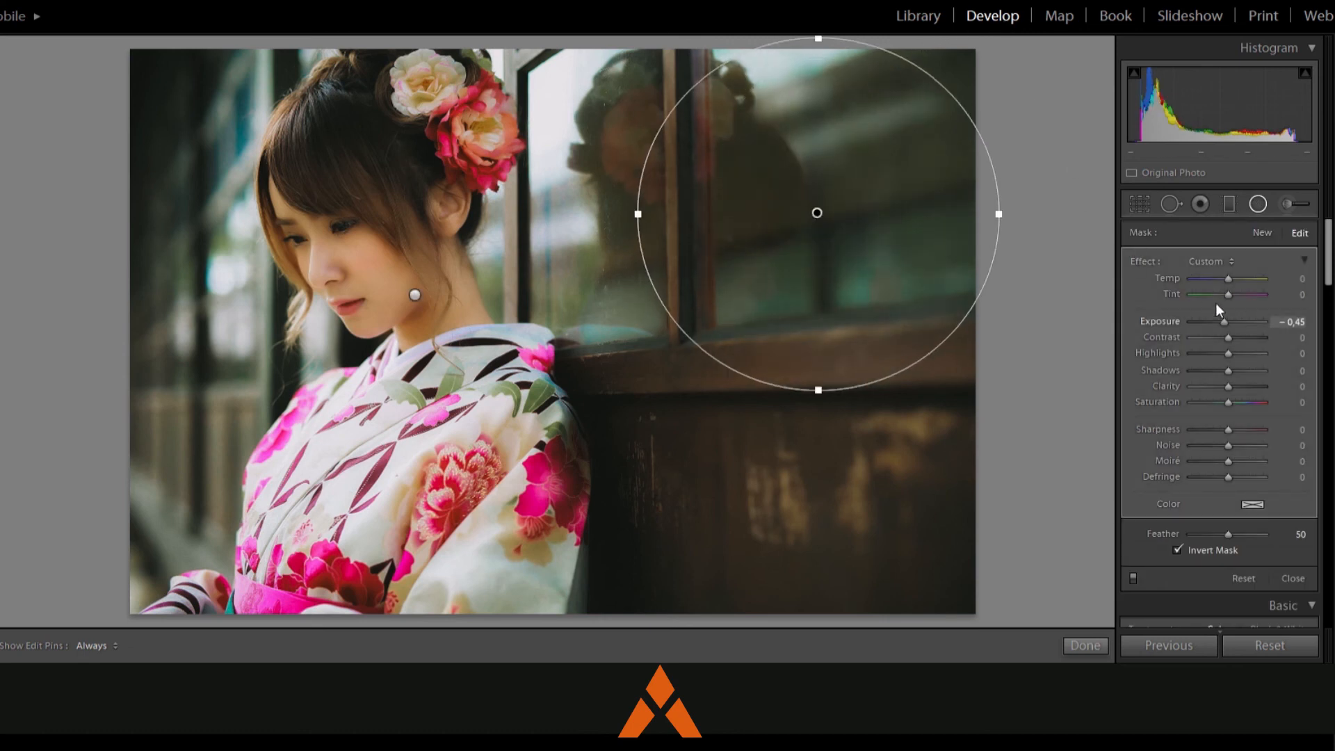
{"action": "left_click_drag", "start_coordinate": [1223, 304], "coordinate": [1228, 309]}
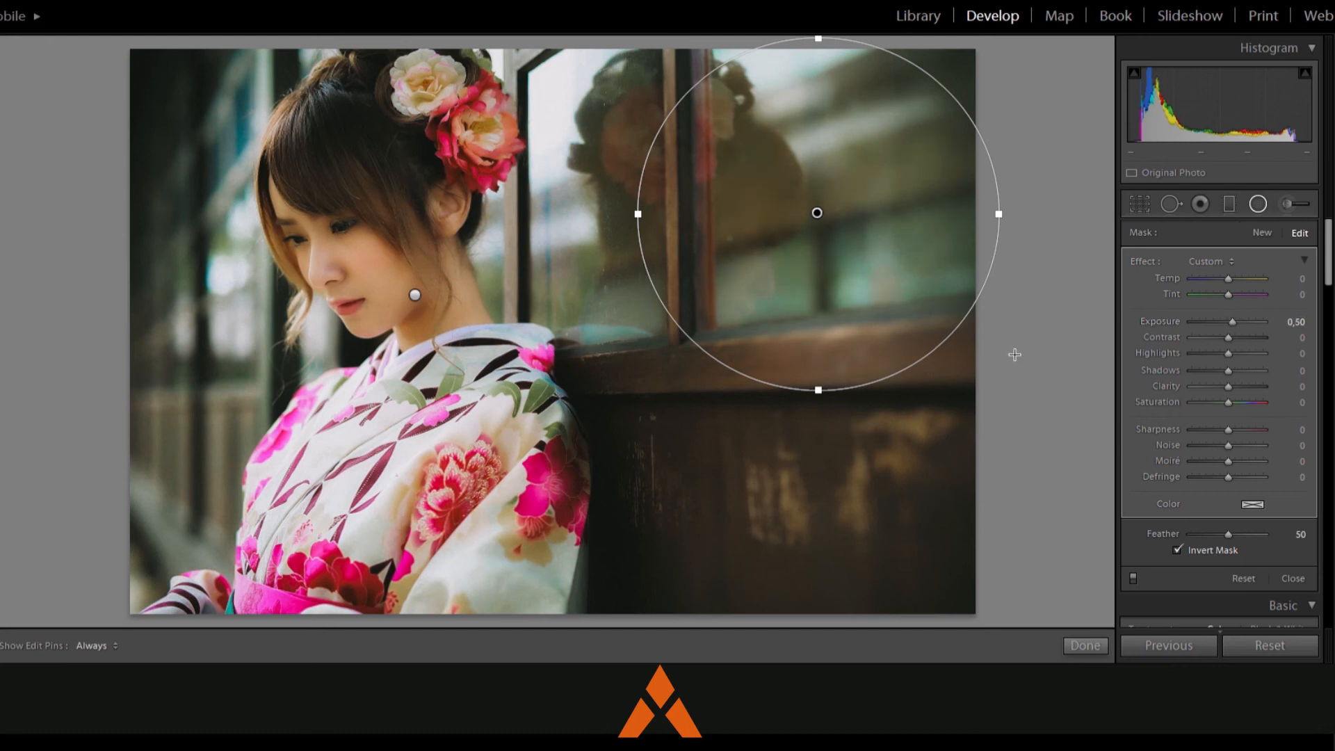
{"action": "left_click", "coordinate": [1085, 644]}
Darken the kimono with a new radial filter using exposure -0.45 and highlights -13
{"action": "left_click", "coordinate": [1257, 203]}
{"action": "left_click_drag", "start_coordinate": [346, 496], "coordinate": [310, 484]}
{"action": "mouse_move", "coordinate": [1228, 353]}
{"action": "left_mouse_down"}
{"action": "mouse_move", "coordinate": [1199, 339]}
{"action": "mouse_move", "coordinate": [1224, 342]}
{"action": "left_mouse_up"}
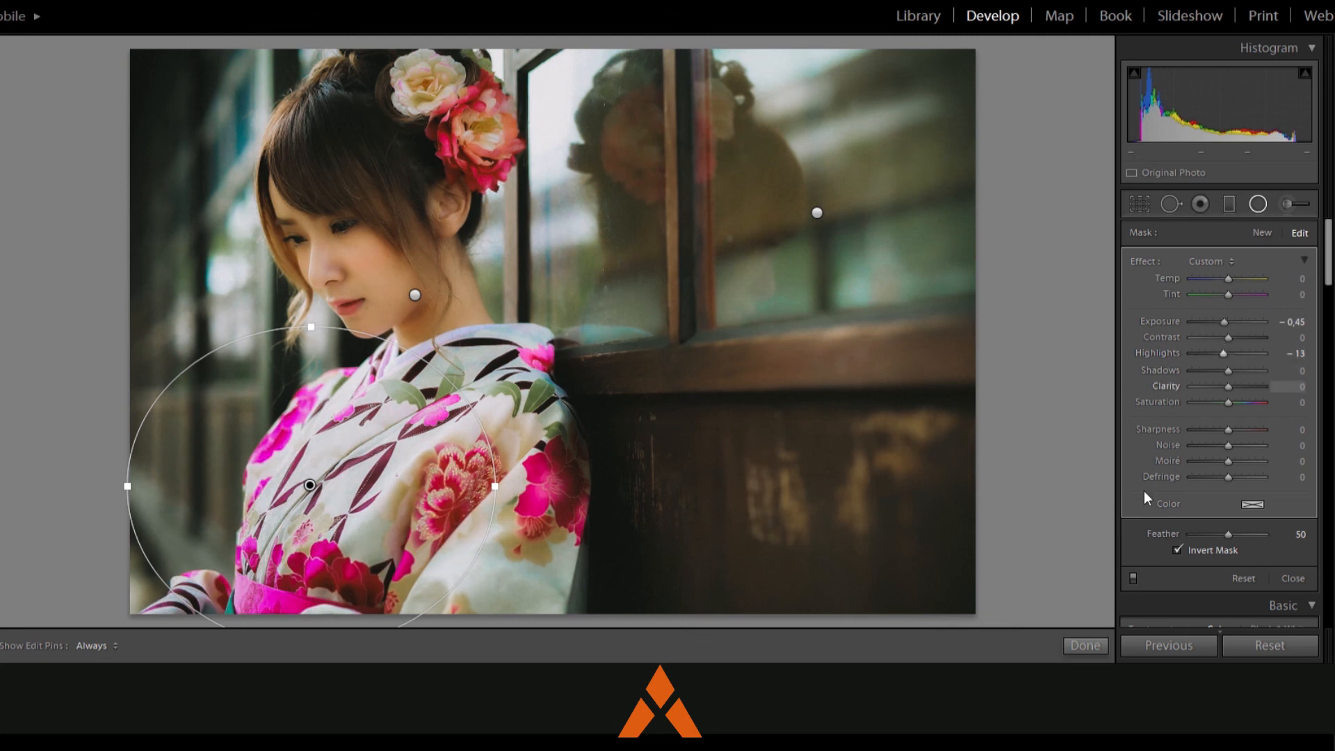
{"action": "left_click", "coordinate": [1086, 645]}
Add a radial filter with exposure 0.30, then enlarge, tilt and move it over the background's upper-left corner
{"action": "left_click", "coordinate": [1258, 203]}
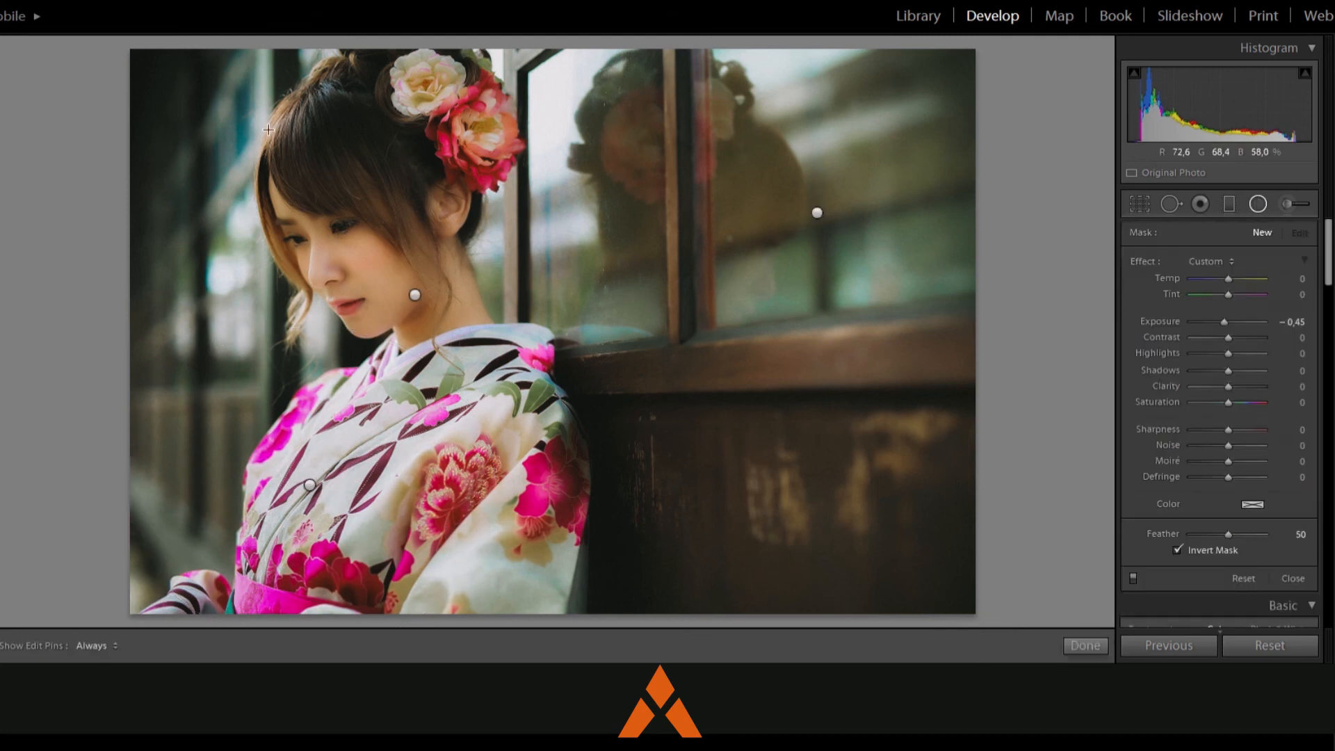
{"action": "left_click_drag", "start_coordinate": [1213, 319], "coordinate": [1228, 307]}
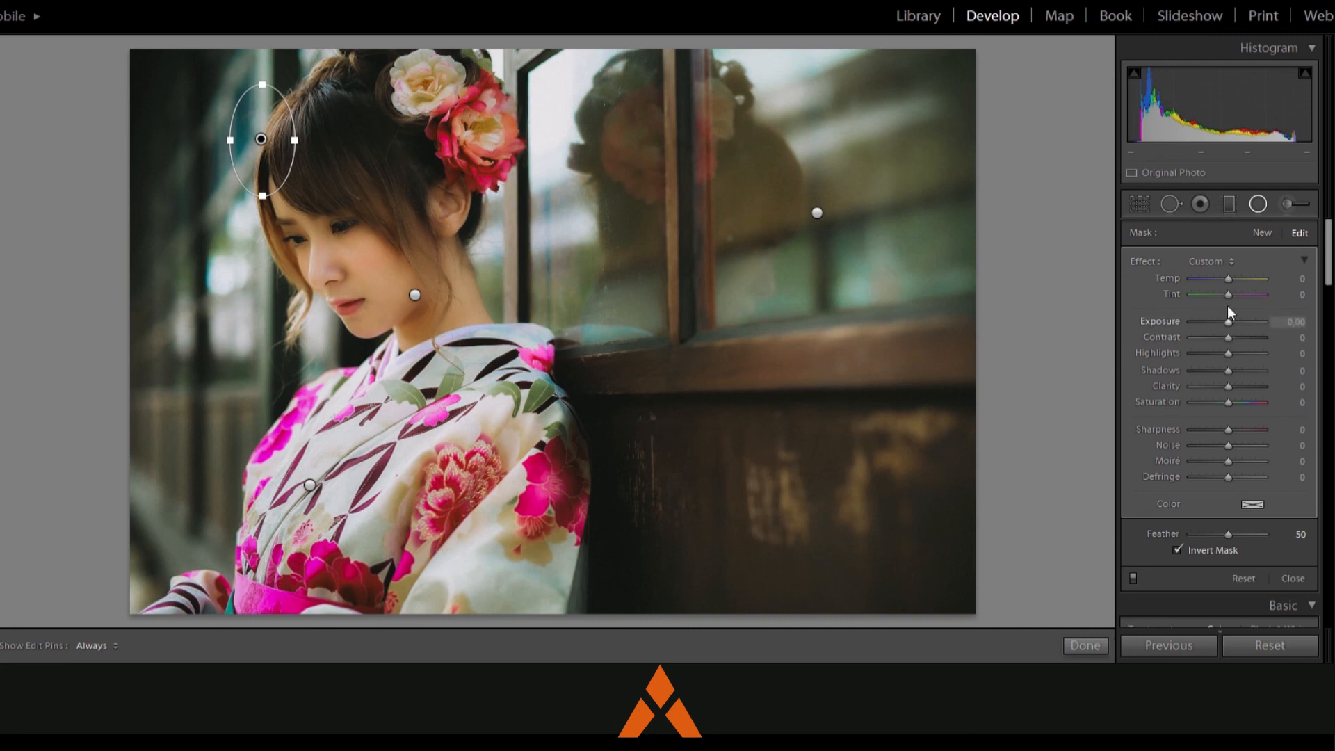
{"action": "left_click_drag", "start_coordinate": [230, 140], "coordinate": [154, 140]}
{"action": "left_click_drag", "start_coordinate": [266, 186], "coordinate": [361, 240]}
{"action": "left_click_drag", "start_coordinate": [271, 131], "coordinate": [202, 93]}
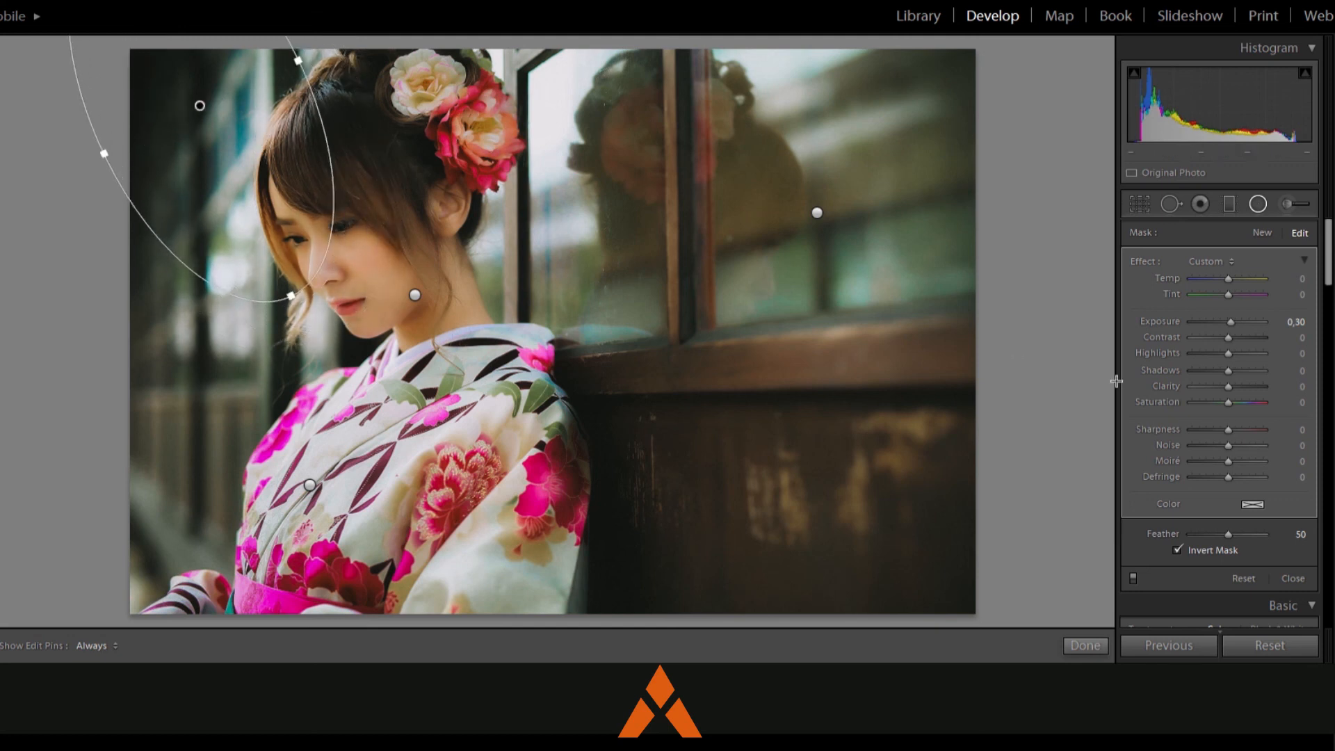
Set the corner filter's exposure to 0.40, contrast to -24 and highlights to 59, and fine-tune its temperature
{"action": "left_click_drag", "start_coordinate": [1208, 335], "coordinate": [1233, 306]}
{"action": "scroll", "coordinate": [1228, 261], "scroll_direction": "up", "scroll_amount": 1}
{"action": "left_click_drag", "start_coordinate": [1229, 261], "coordinate": [1249, 263]}
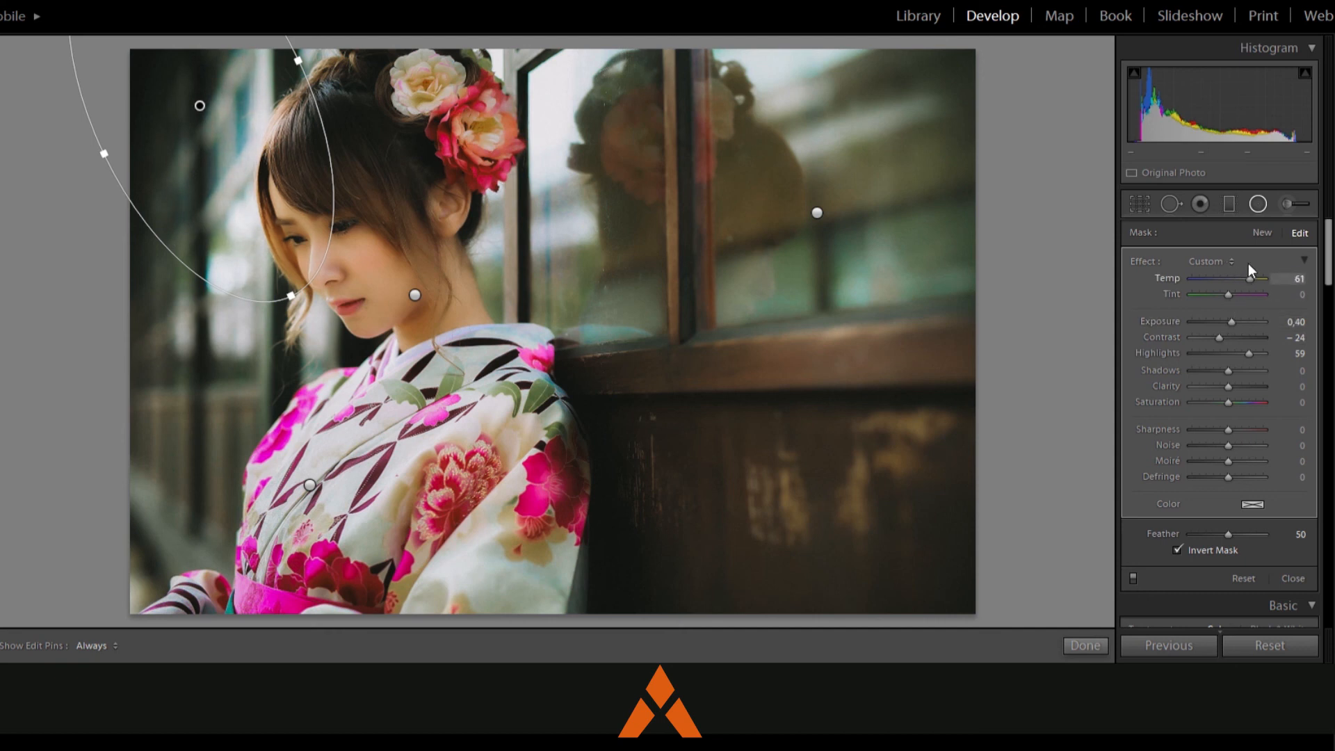
{"action": "left_click_drag", "start_coordinate": [1235, 272], "coordinate": [1231, 275]}
{"action": "left_click", "coordinate": [1077, 638]}
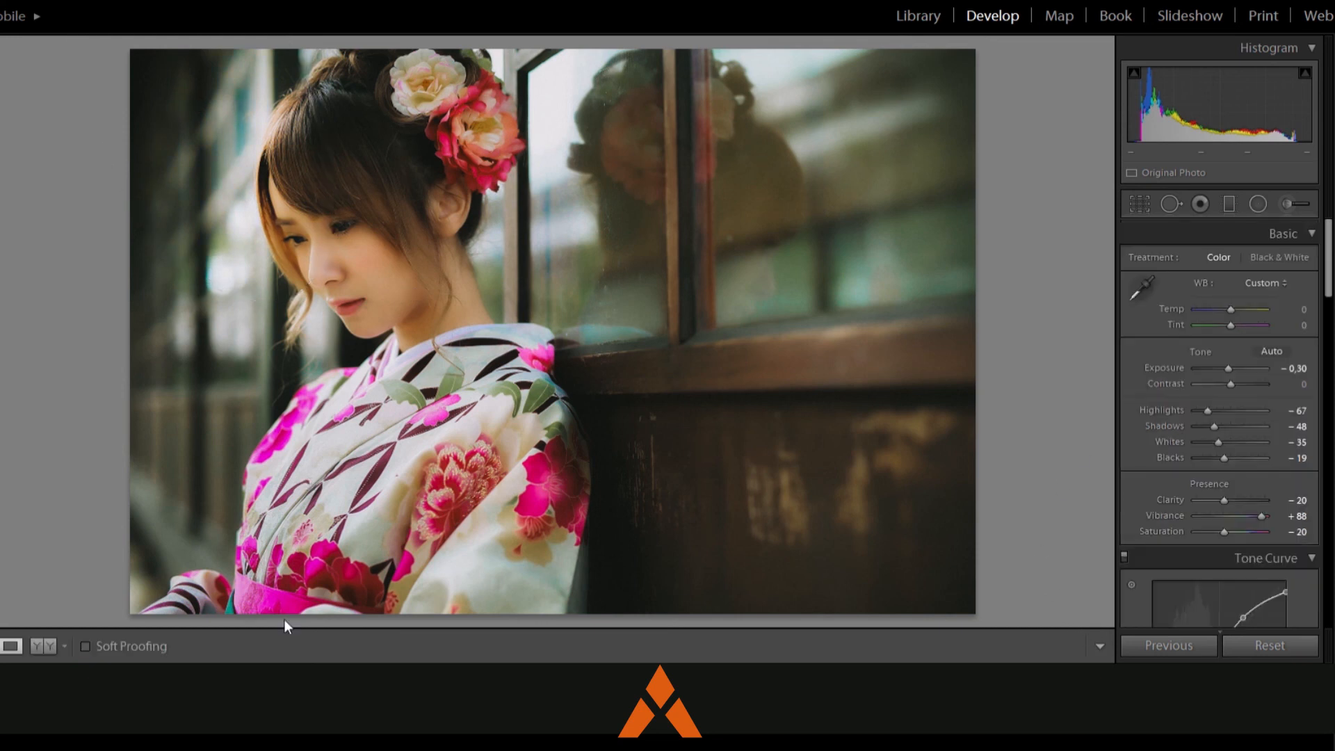
Compare the original and edited photo side by side and reduce Vibrance to +43
{"action": "left_click", "coordinate": [43, 634]}
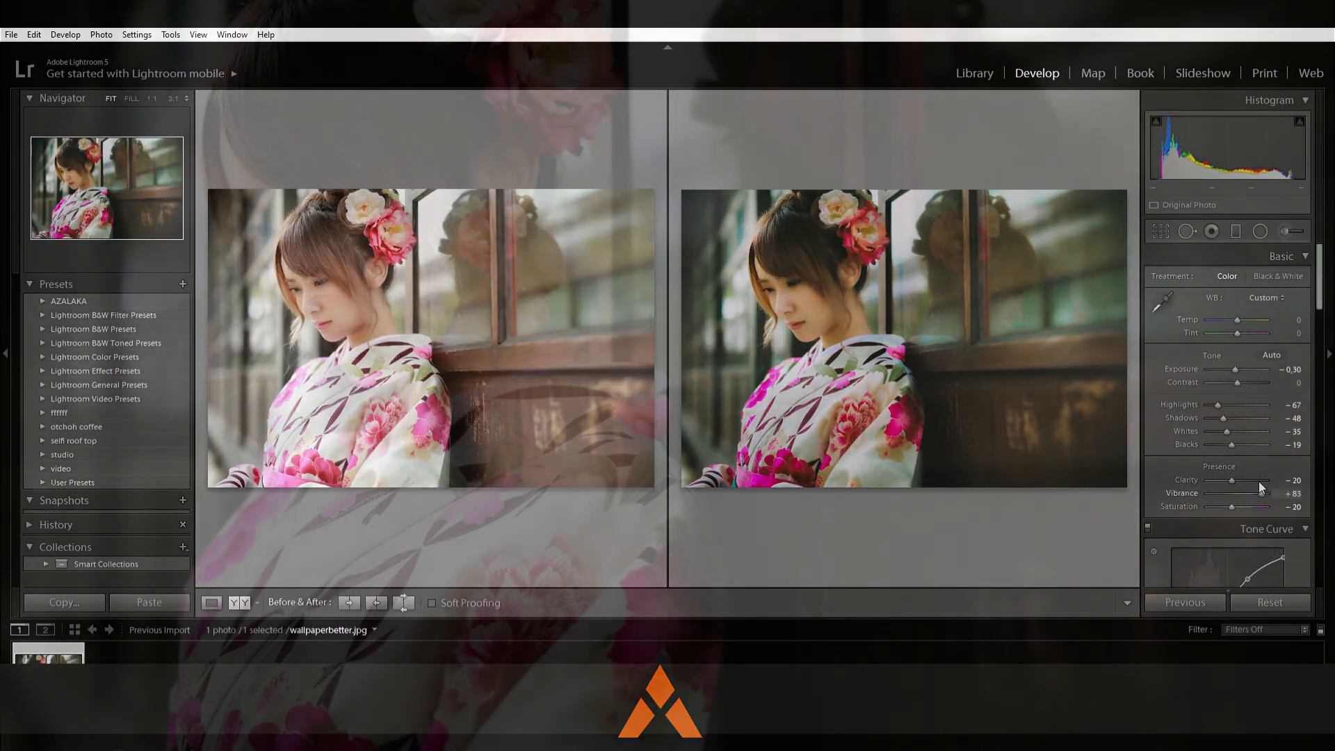
{"action": "left_click_drag", "start_coordinate": [1259, 482], "coordinate": [1252, 482]}
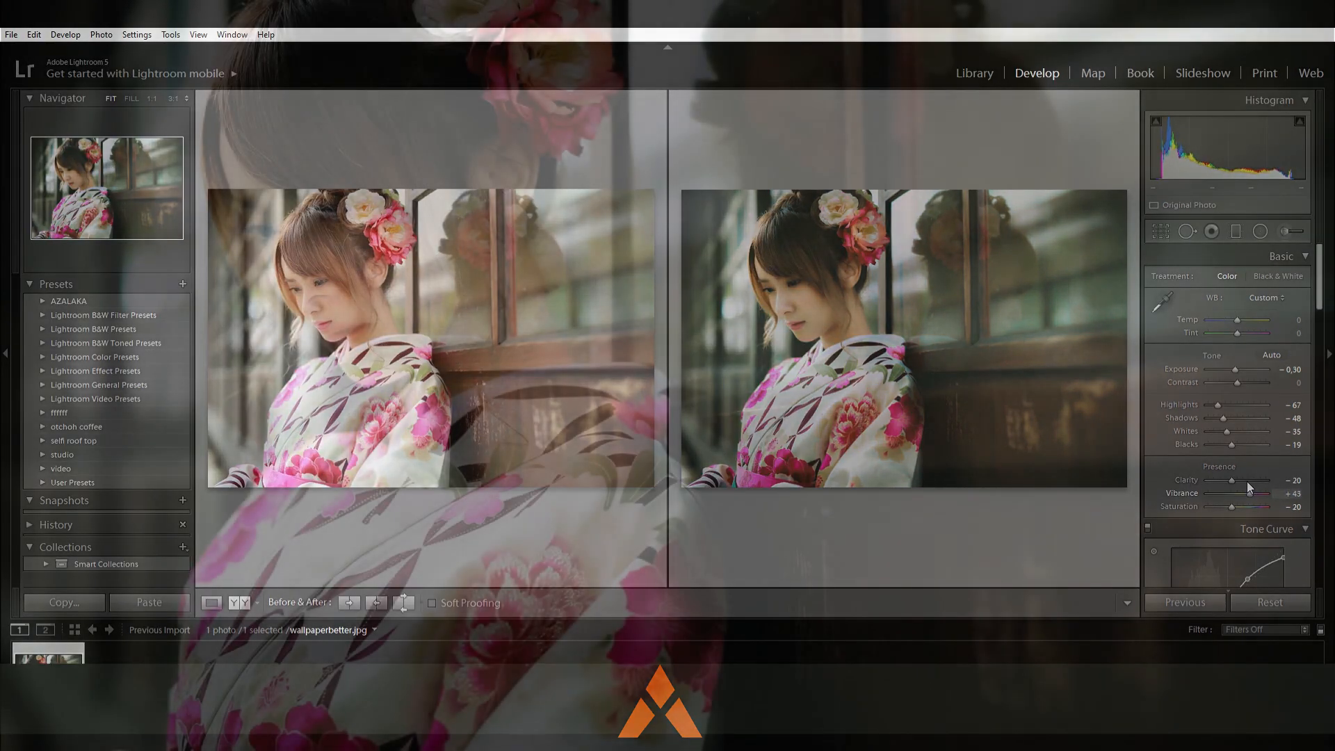